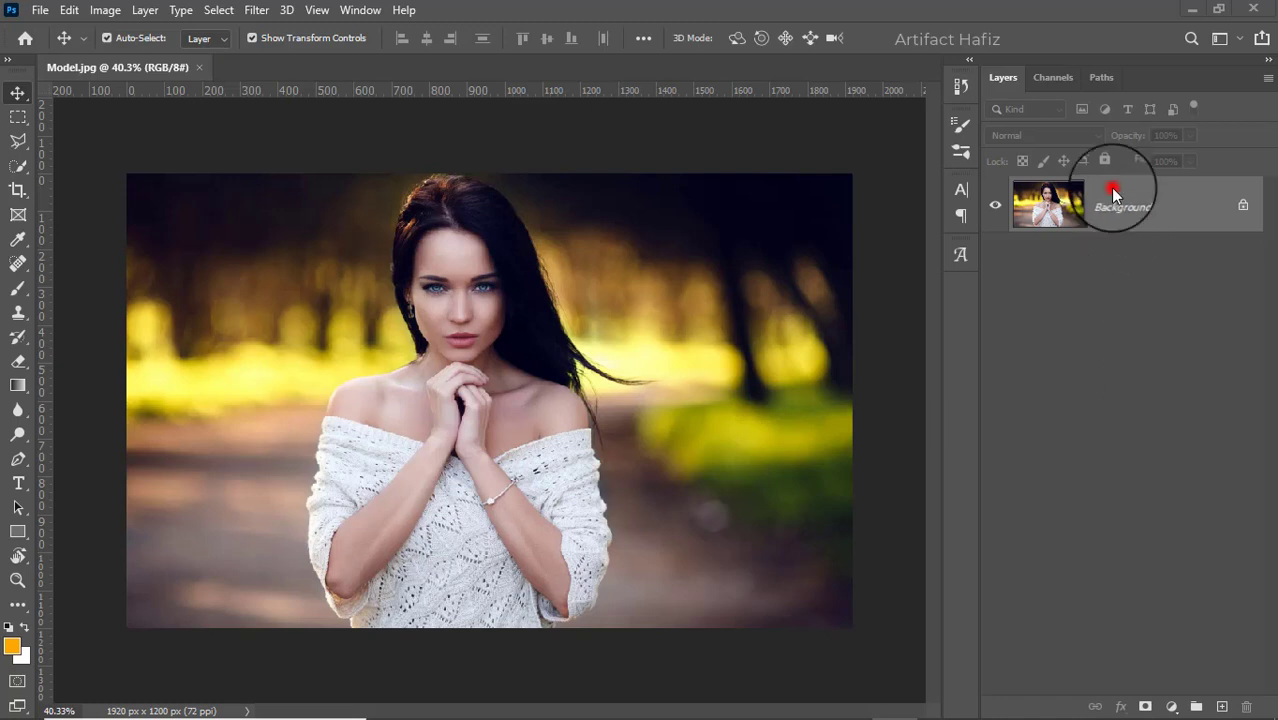
Duplicate Model.jpg's Background layer into a new 'Background copy' layer.
mouse_move(1112, 190)
mouse_down()
mouse_move(1203, 447)
mouse_move(1214, 707)
mouse_up()
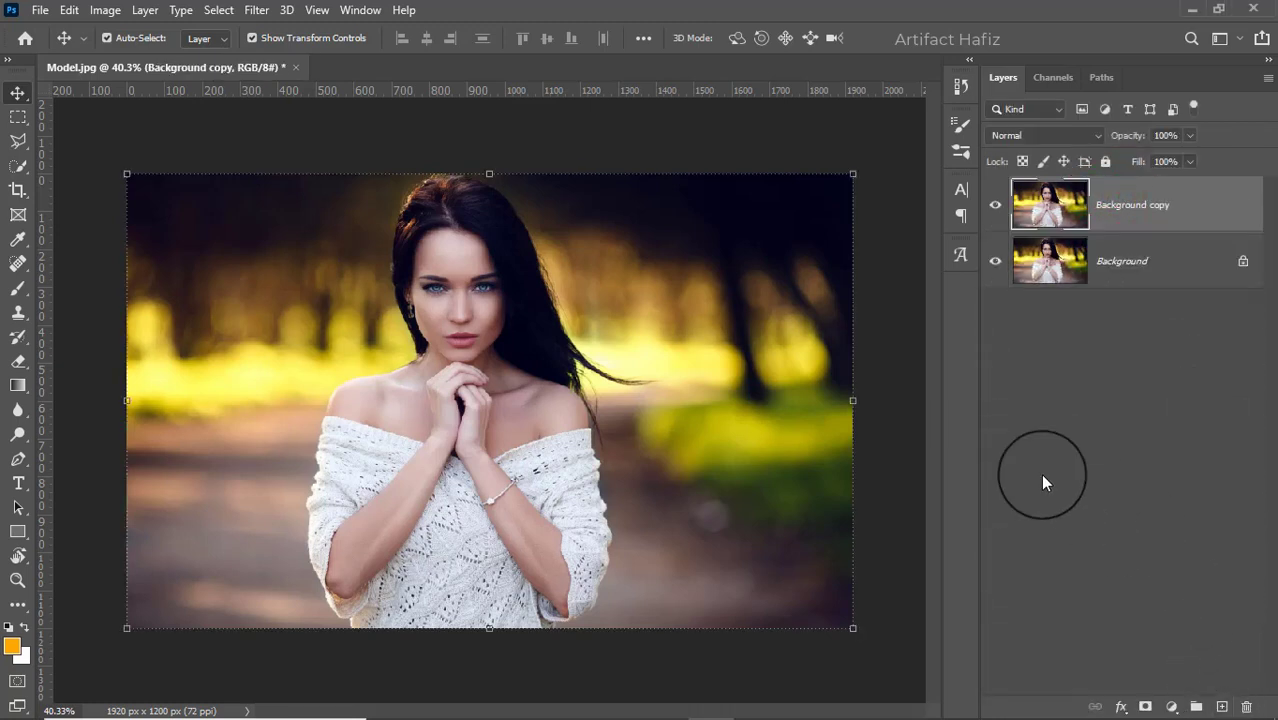
Convert Background copy for smart filters and apply the Camera Raw Filter to it.
click(255, 10)
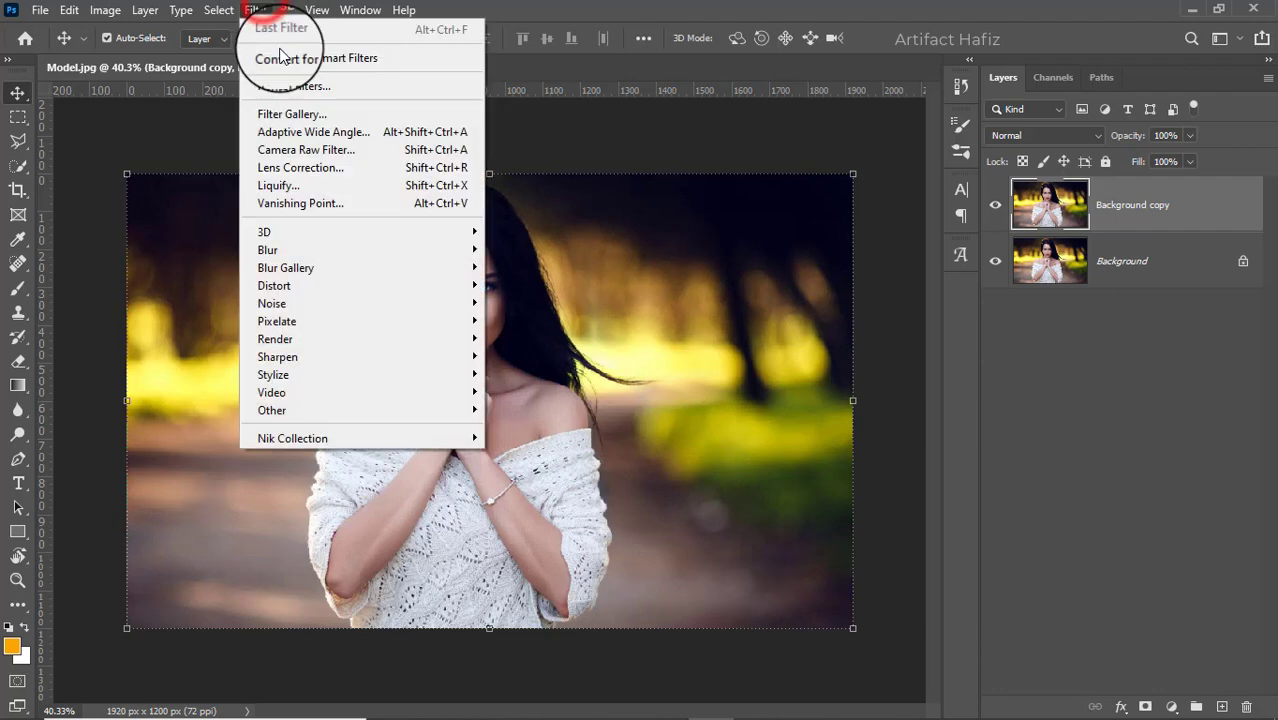
click(281, 57)
click(256, 10)
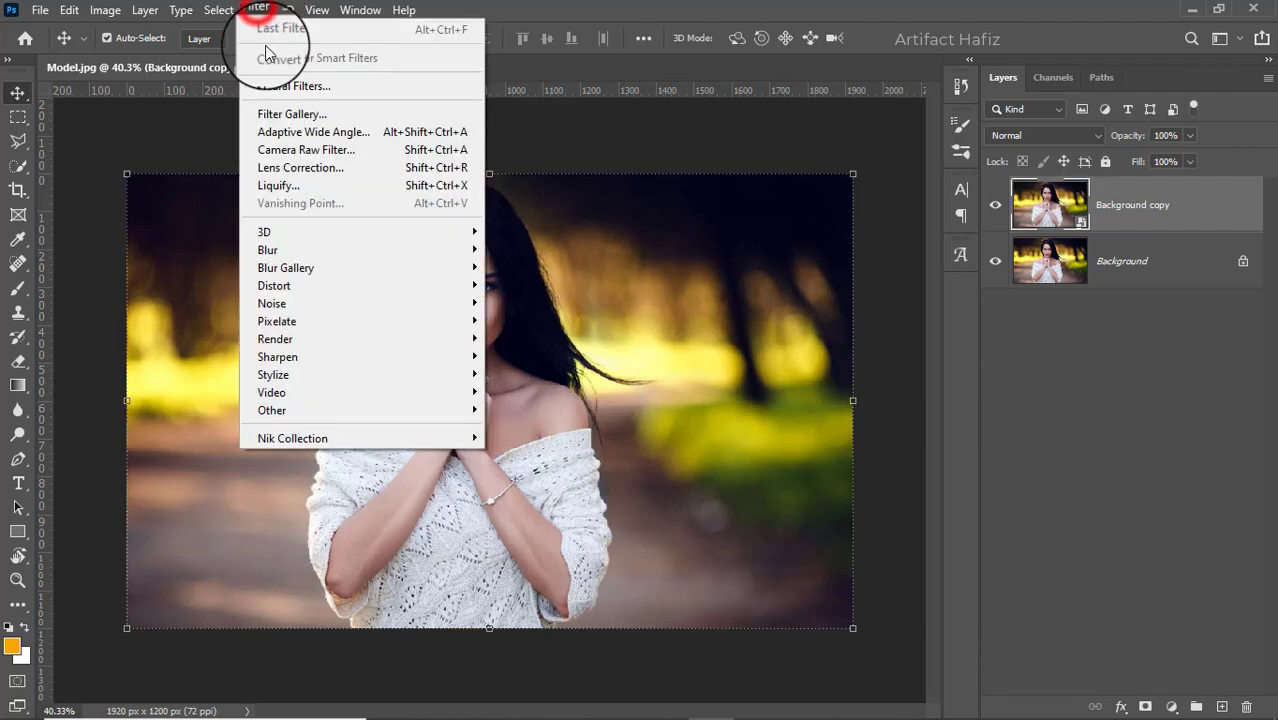
click(300, 149)
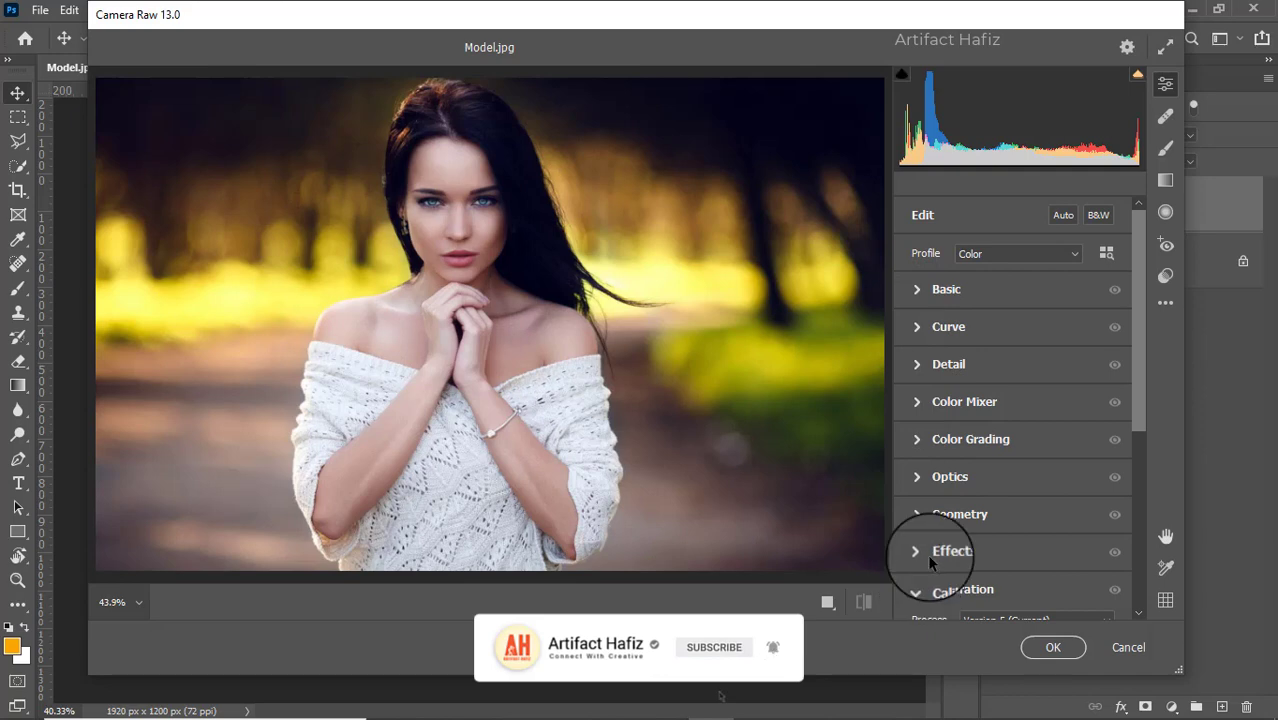
In Color Grading, tint shadows teal (hue 189) and highlights orange (hue 27), then apply.
click(916, 396)
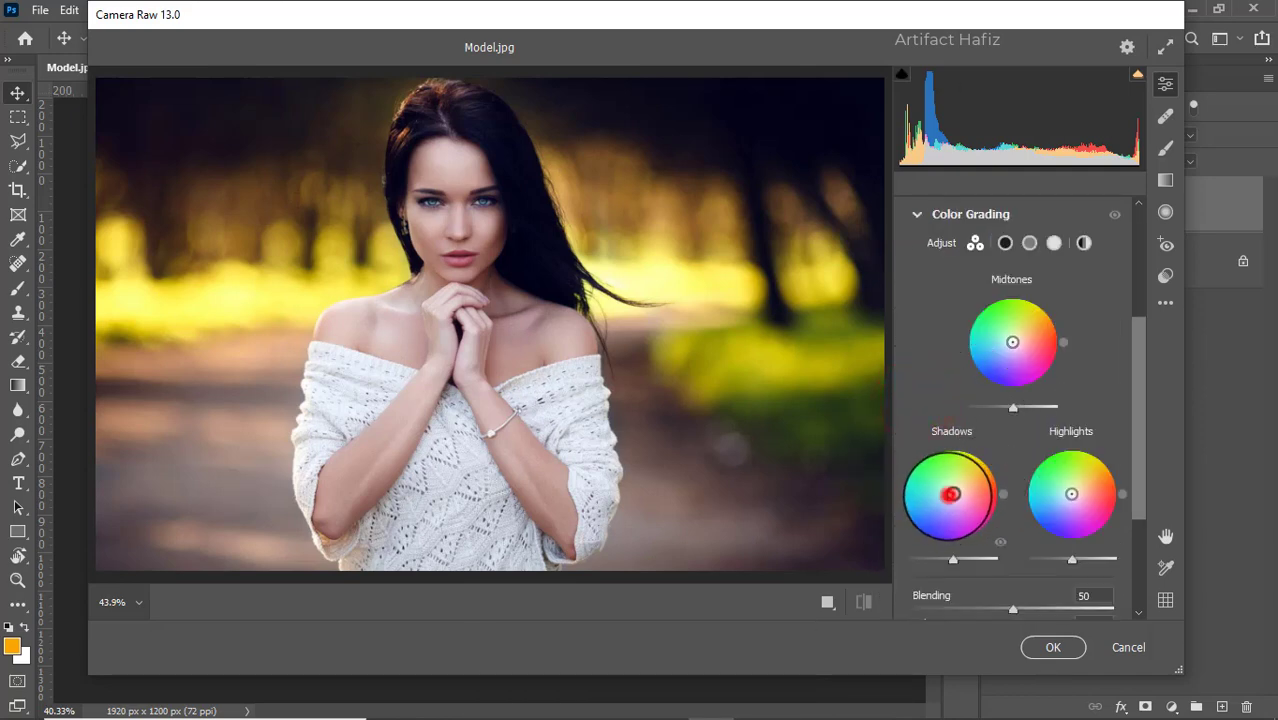
drag(951, 494, 934, 496)
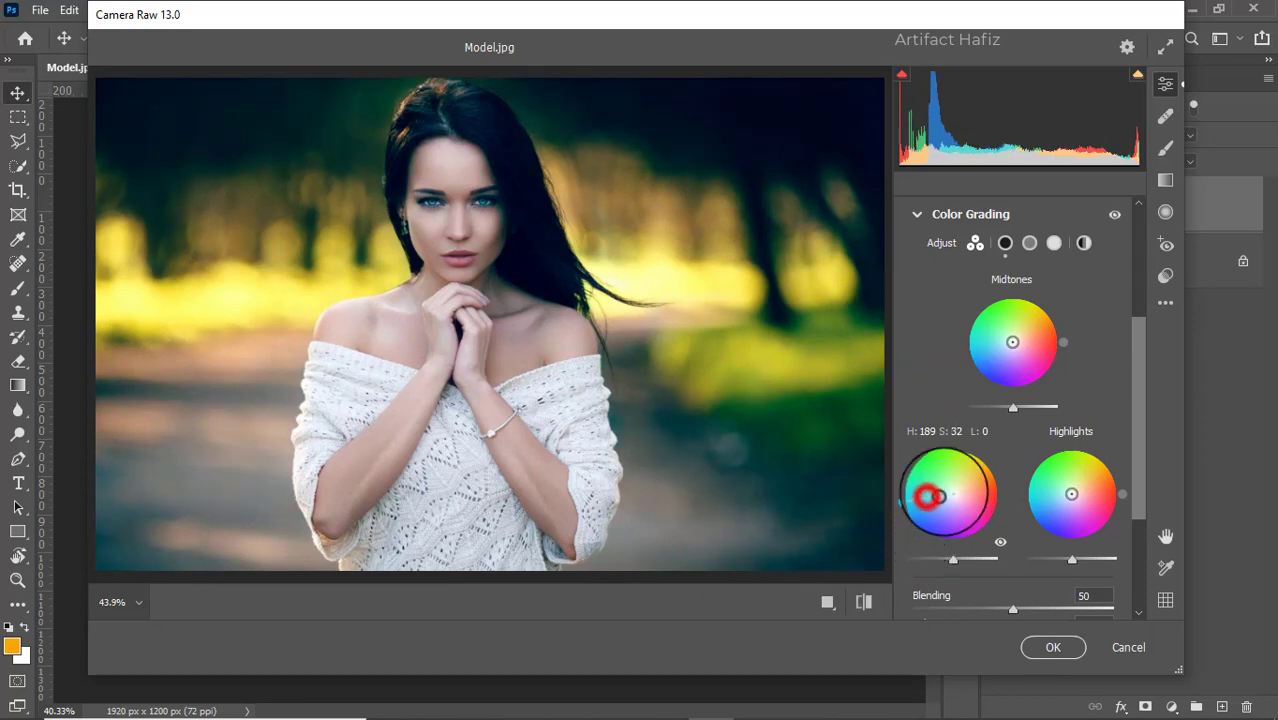
drag(926, 505, 936, 497)
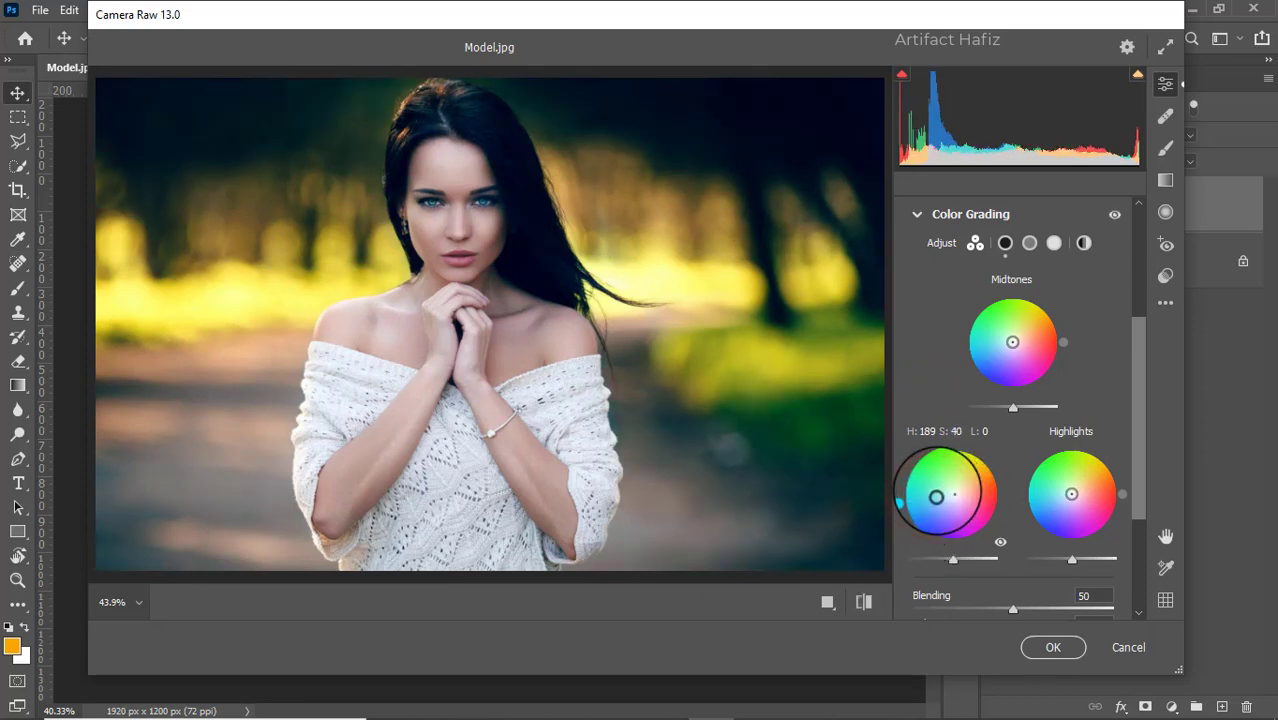
drag(1077, 496, 1079, 492)
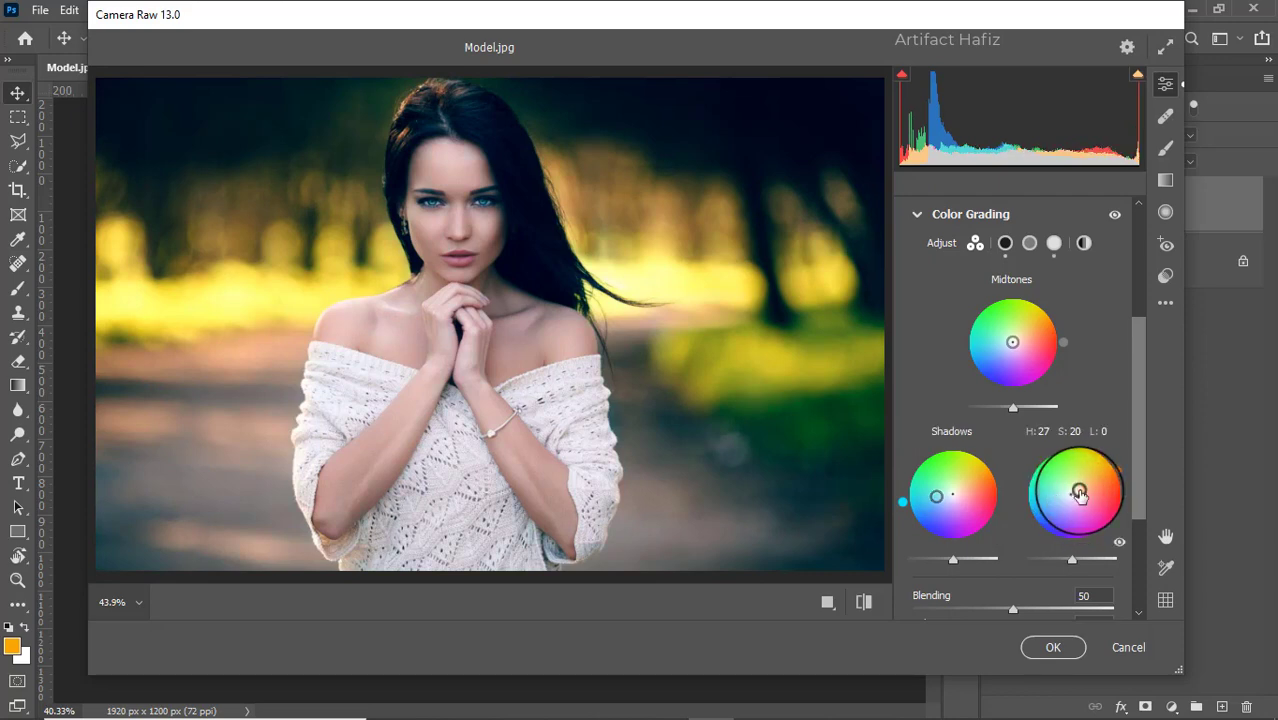
click(1053, 647)
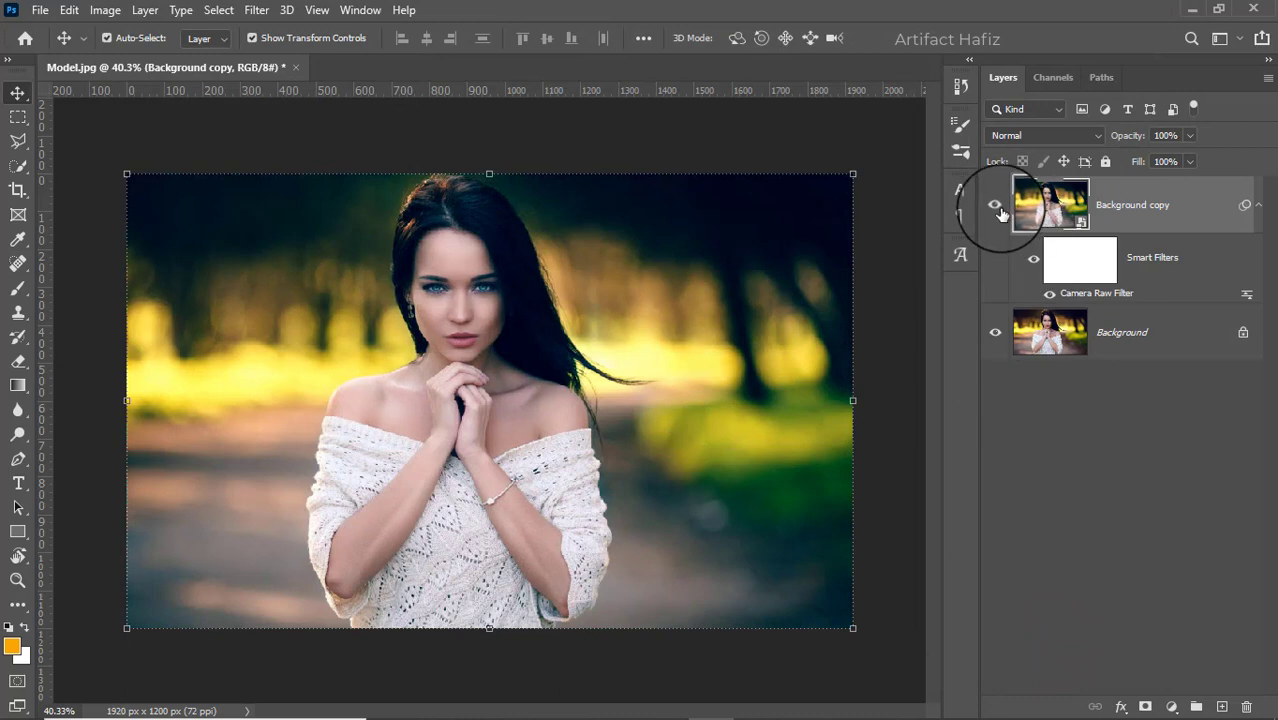
Compare the graded copy, then add a Color Lookup layer using Fuji ETERNA 250D Kodak 2395.
click(995, 208)
click(995, 208)
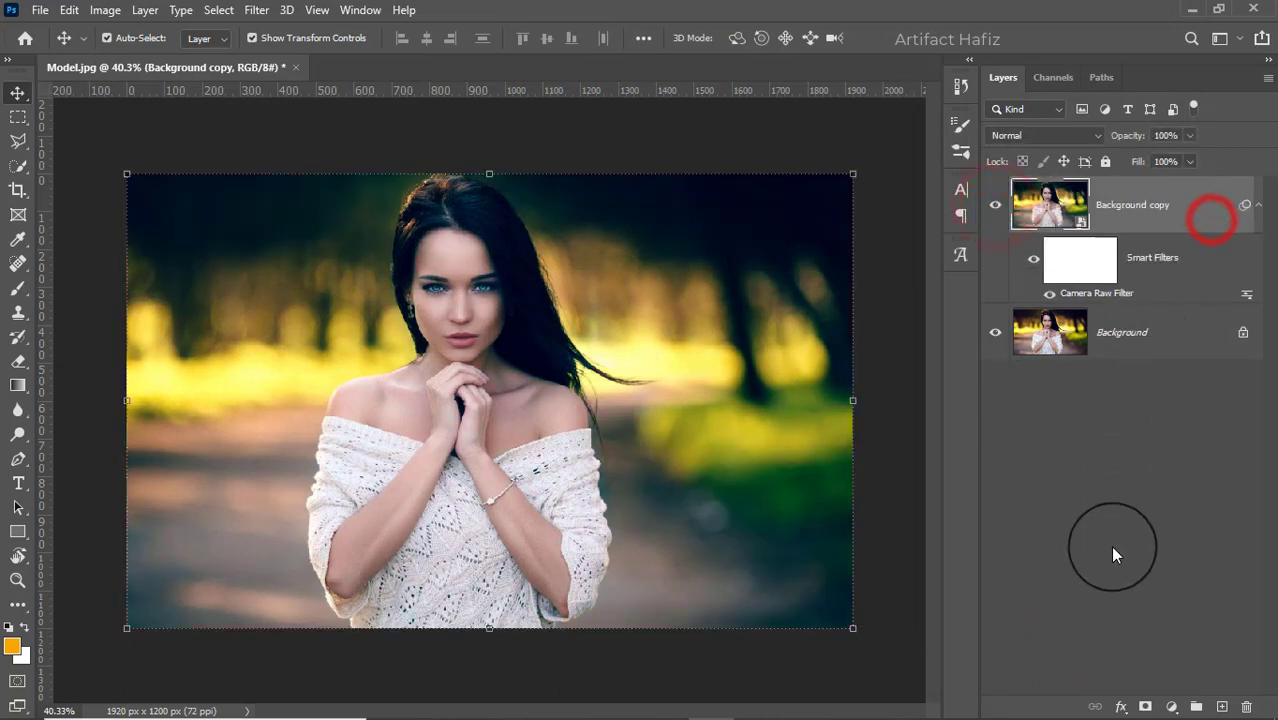
click(1172, 707)
click(1176, 601)
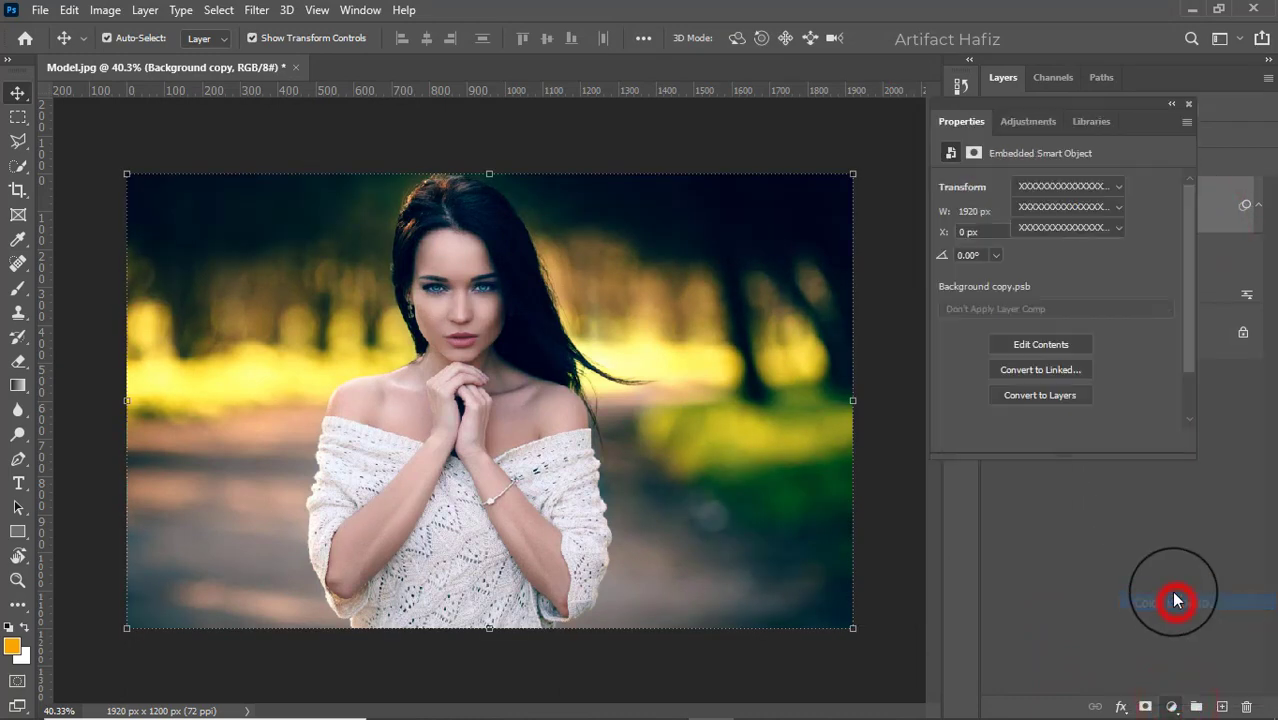
click(1046, 187)
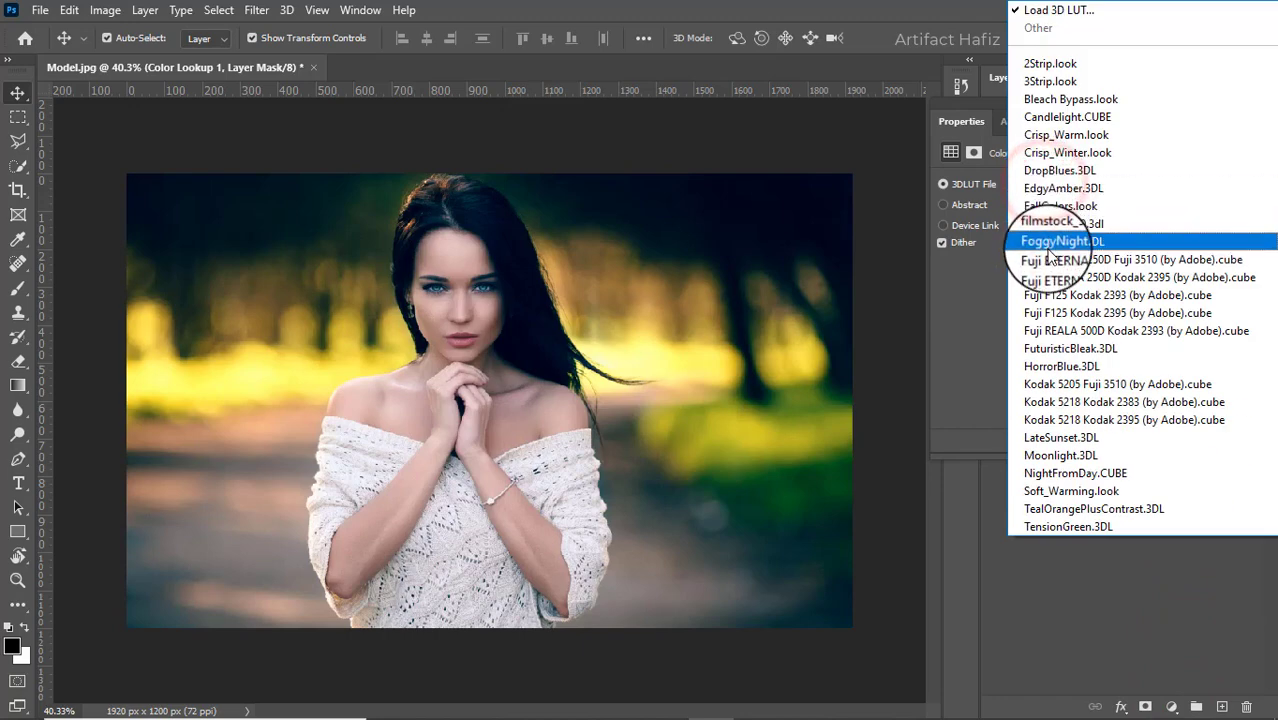
click(1050, 279)
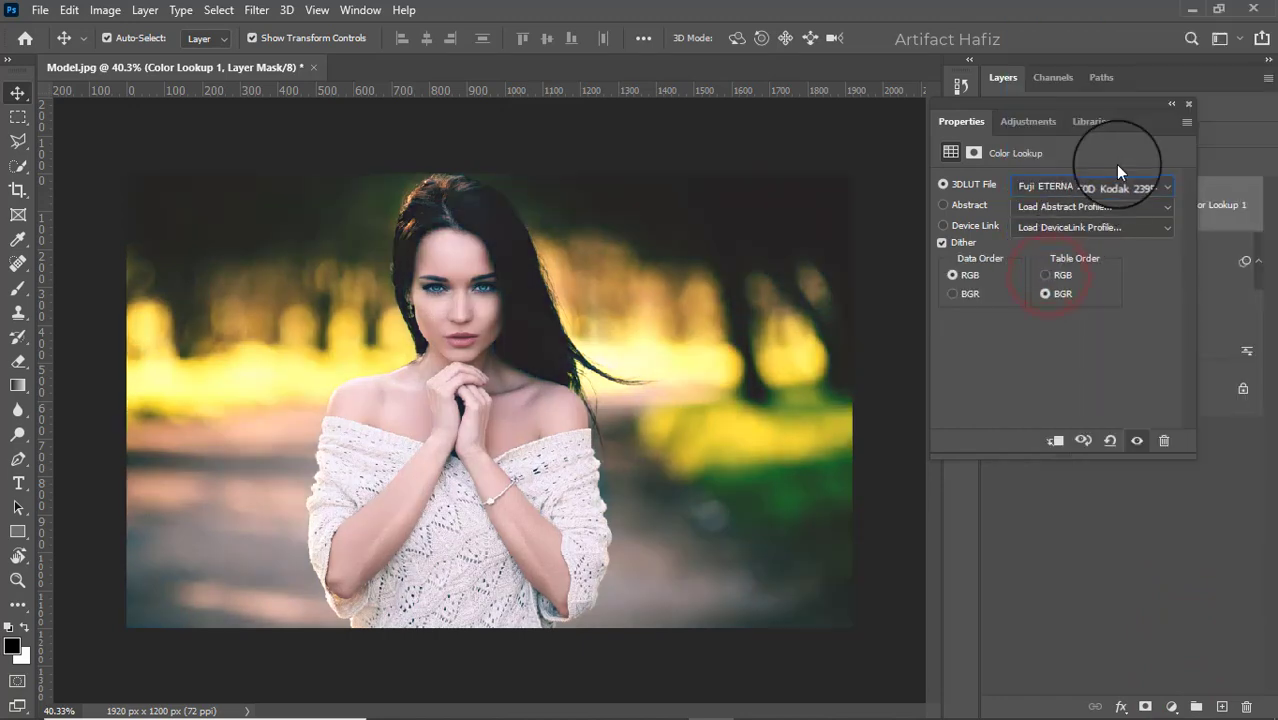
Lower the Color Lookup 1 layer's opacity to 10%.
click(1188, 104)
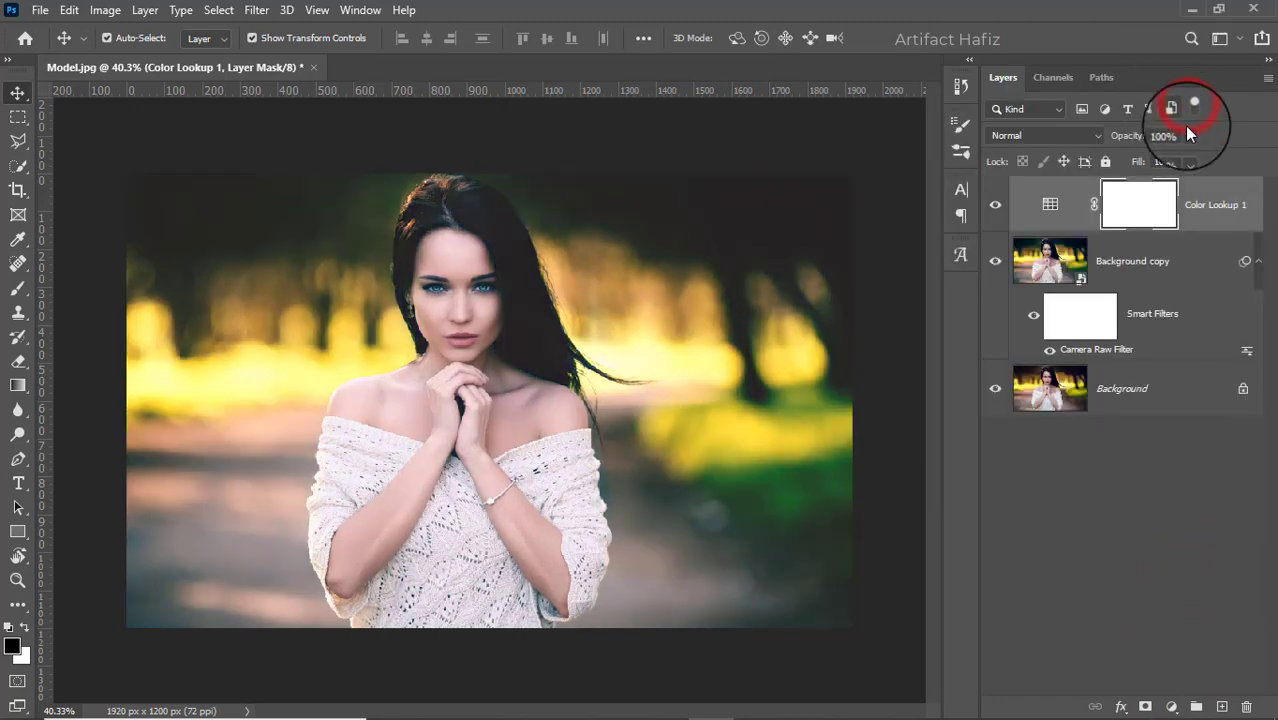
drag(1118, 161, 1113, 163)
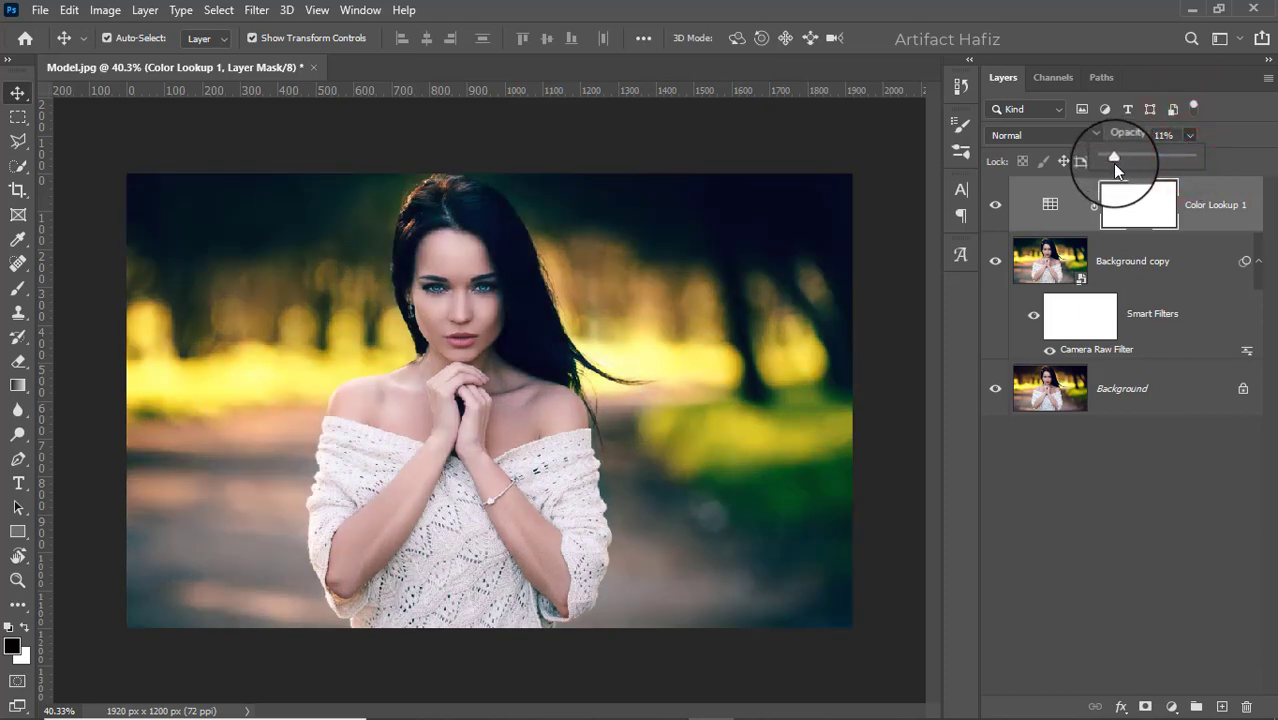
drag(1113, 163, 1111, 164)
click(1210, 194)
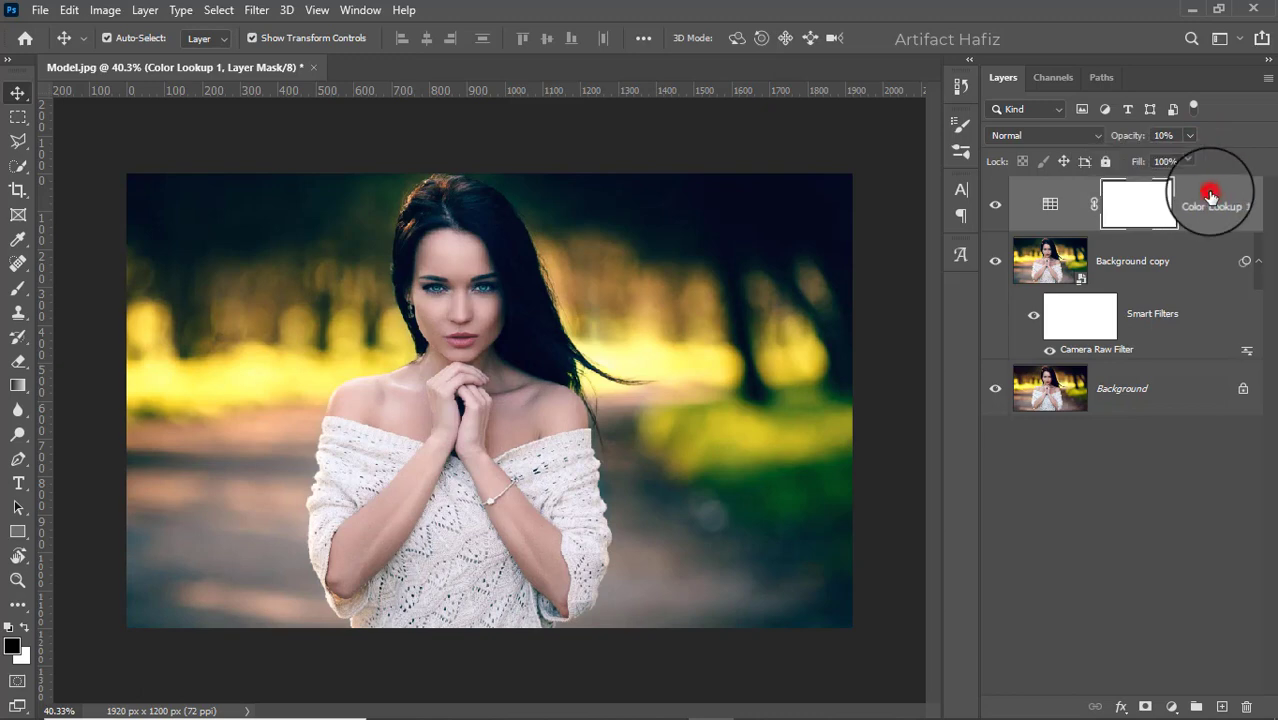
Add a Curves layer that brightens the upper tones and lifts the shadow end.
click(1171, 707)
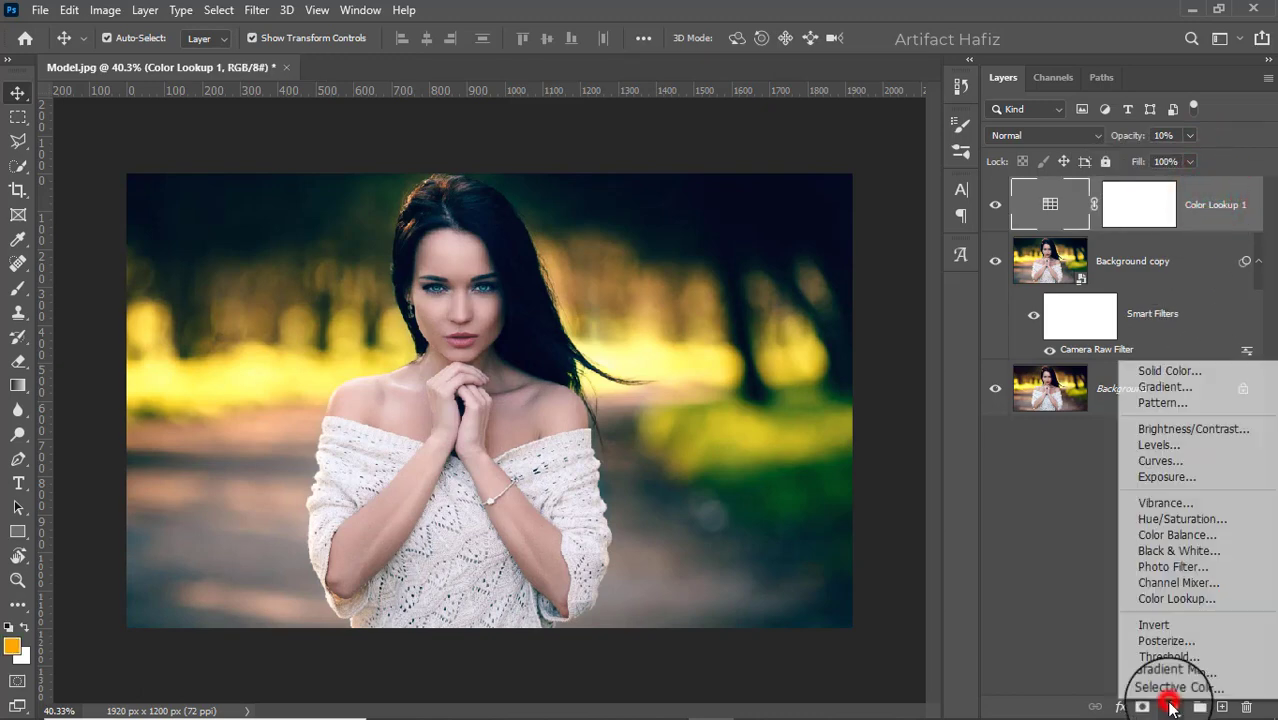
click(1155, 461)
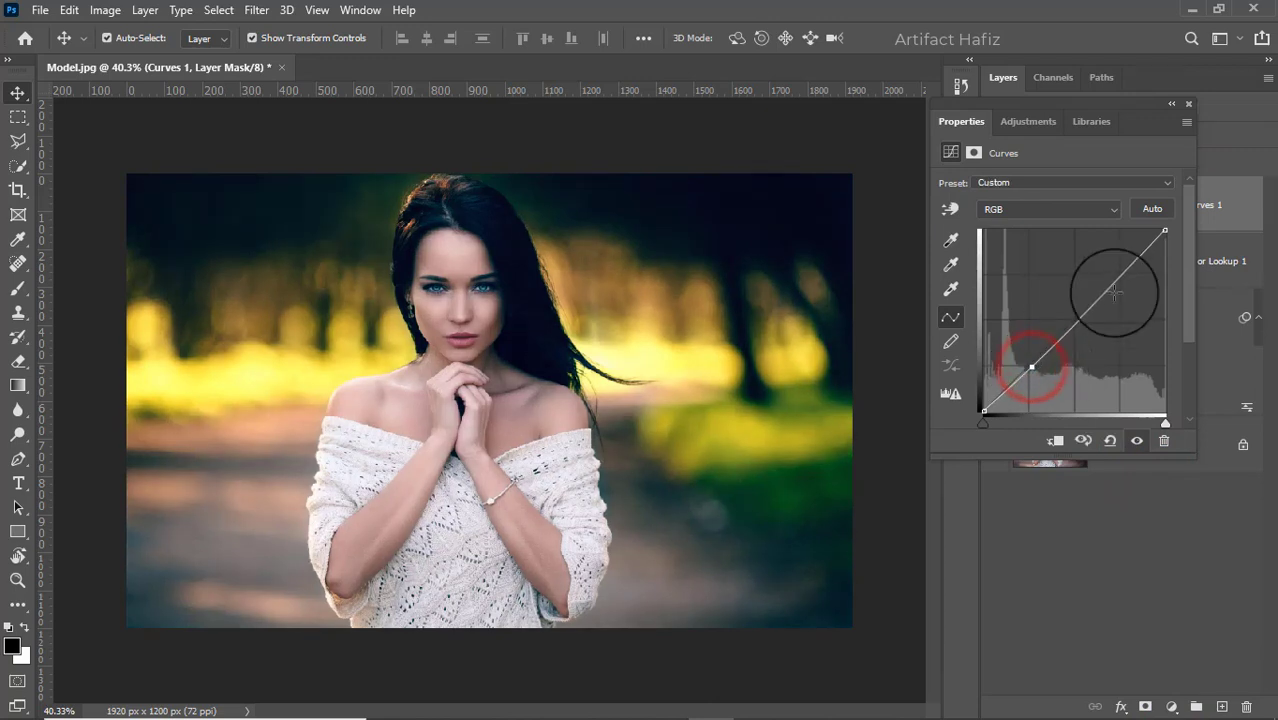
drag(1112, 283, 1124, 260)
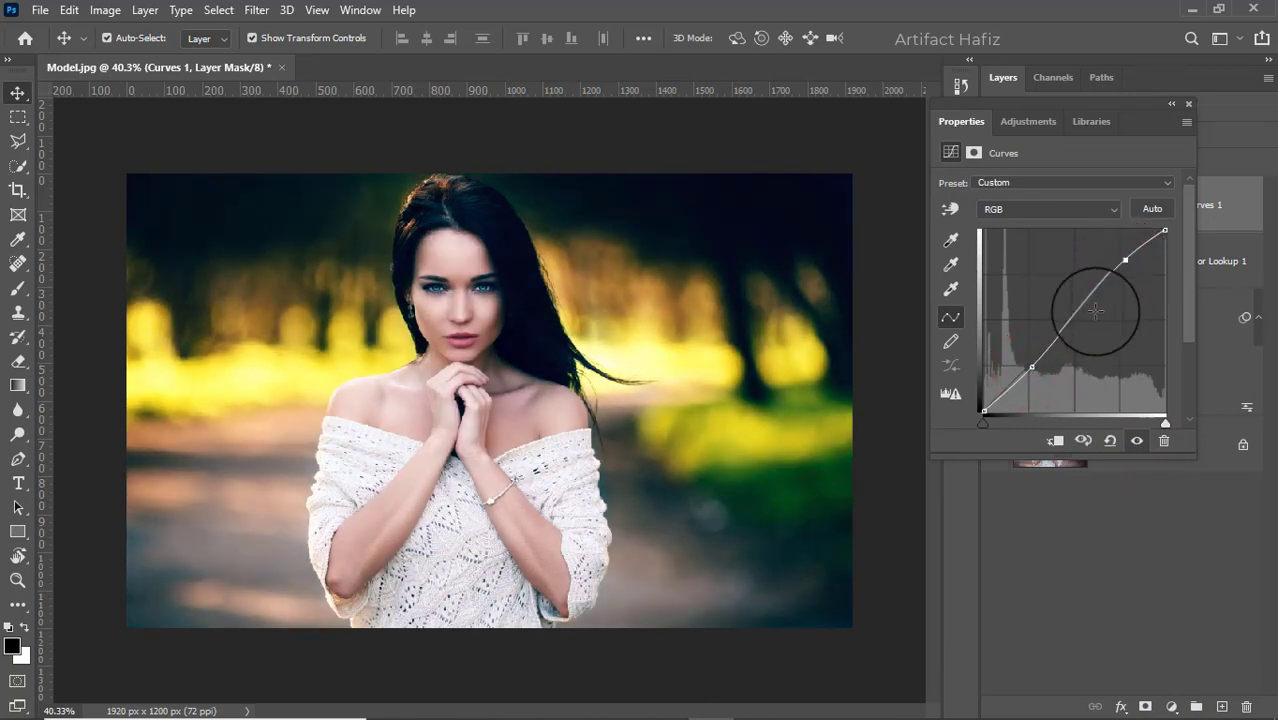
drag(1036, 368, 1028, 362)
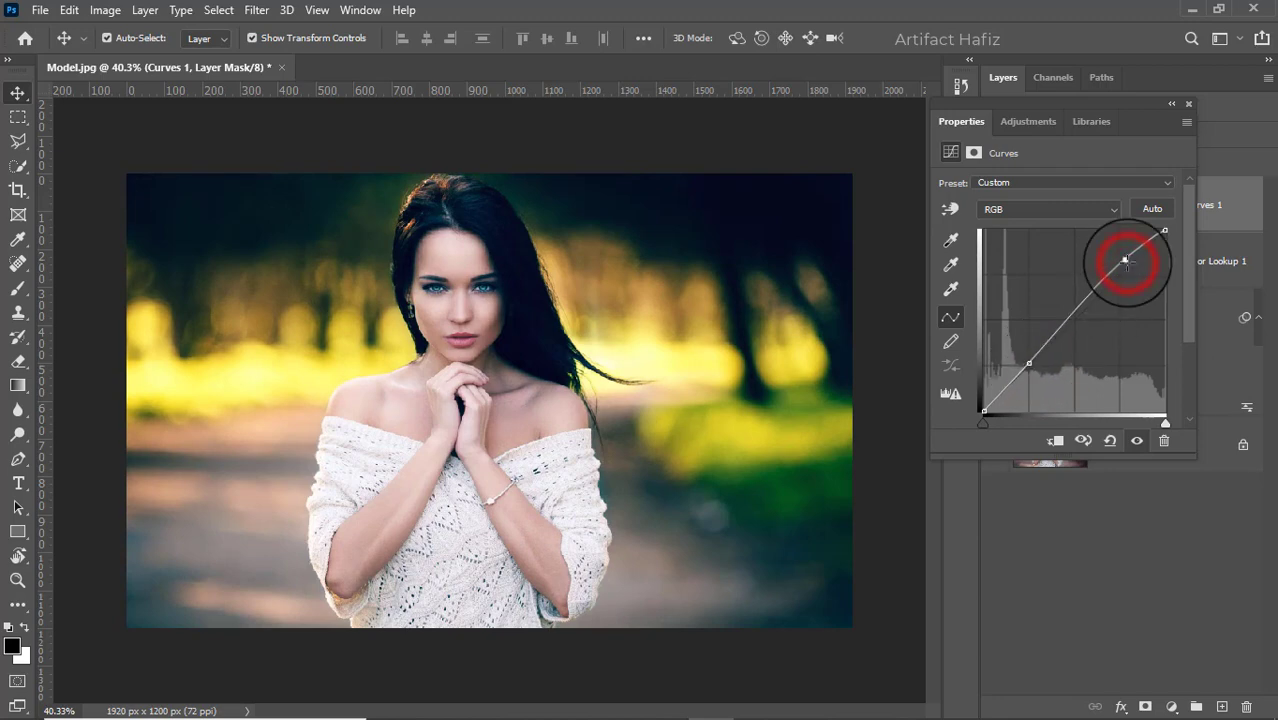
click(1190, 104)
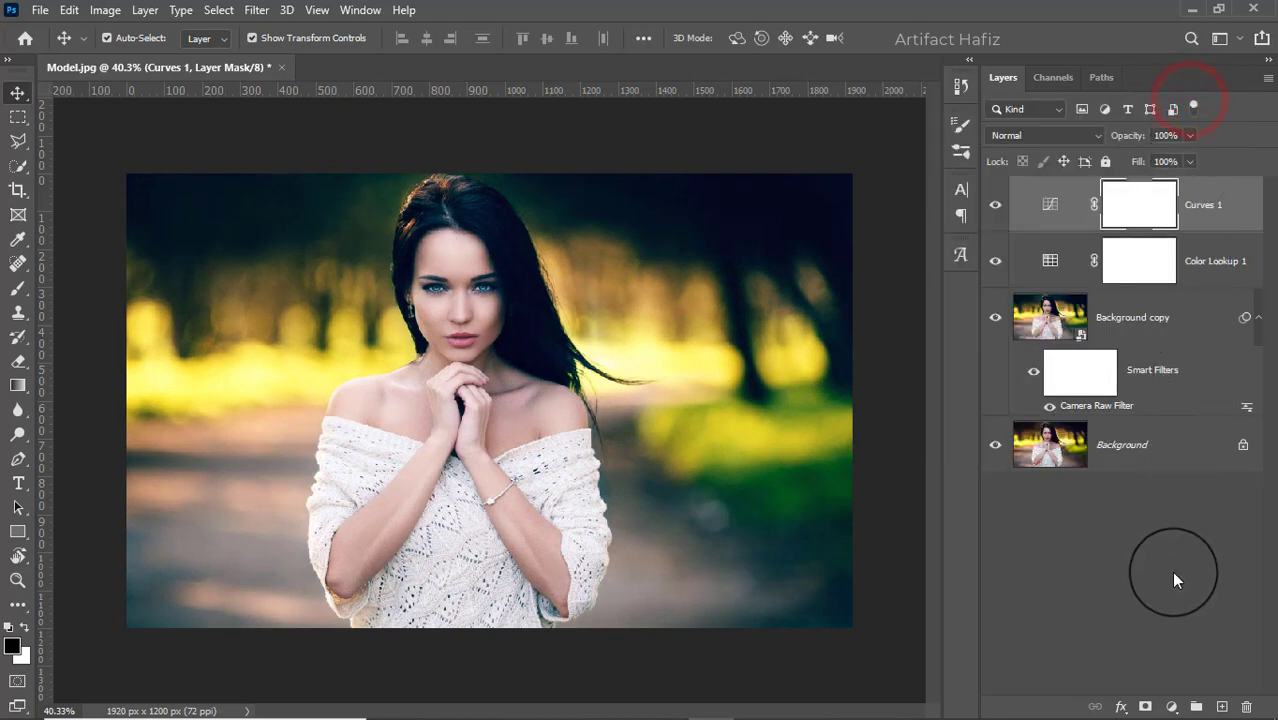
Add a Levels layer with the midtone value raised to 1.05.
click(1170, 705)
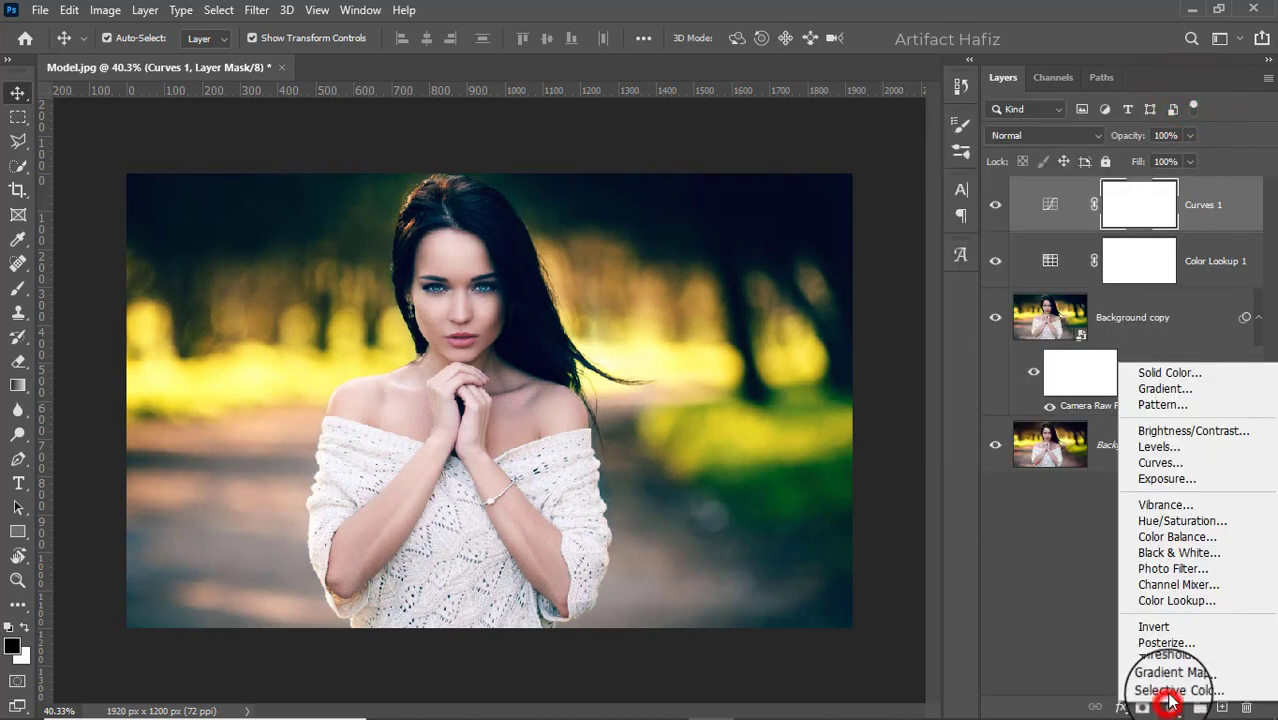
click(1162, 447)
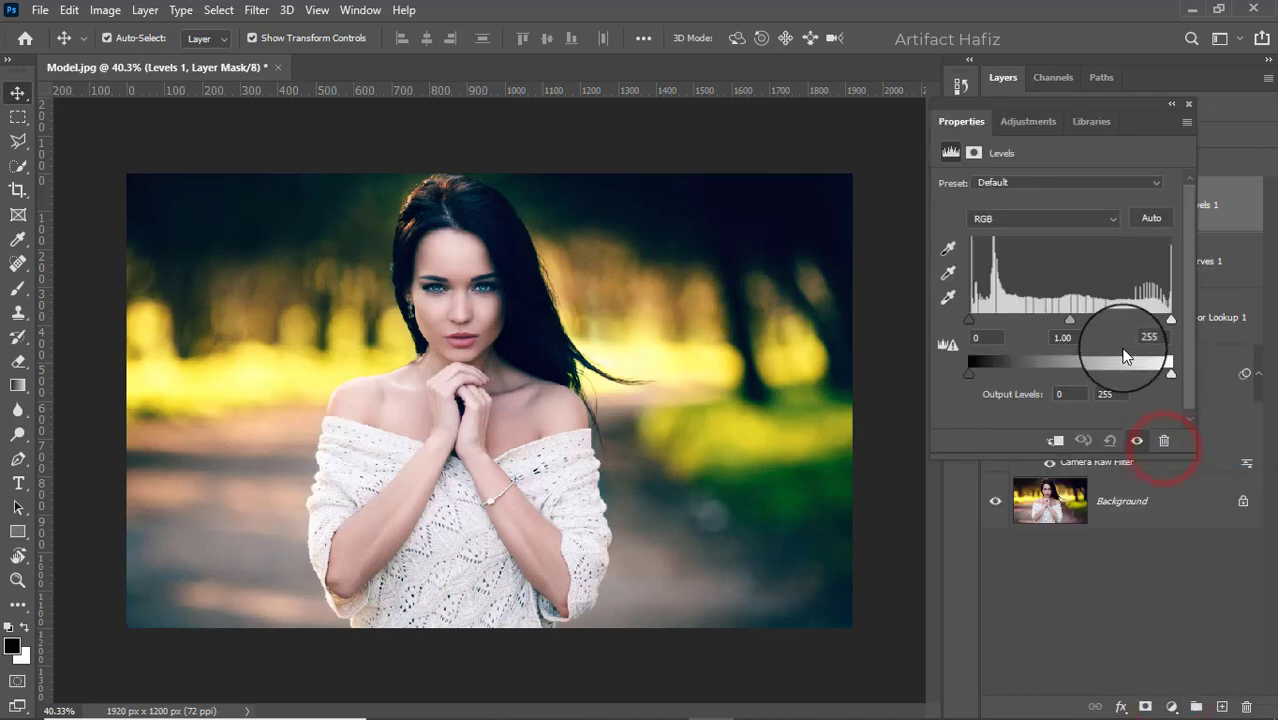
drag(1072, 320, 1066, 320)
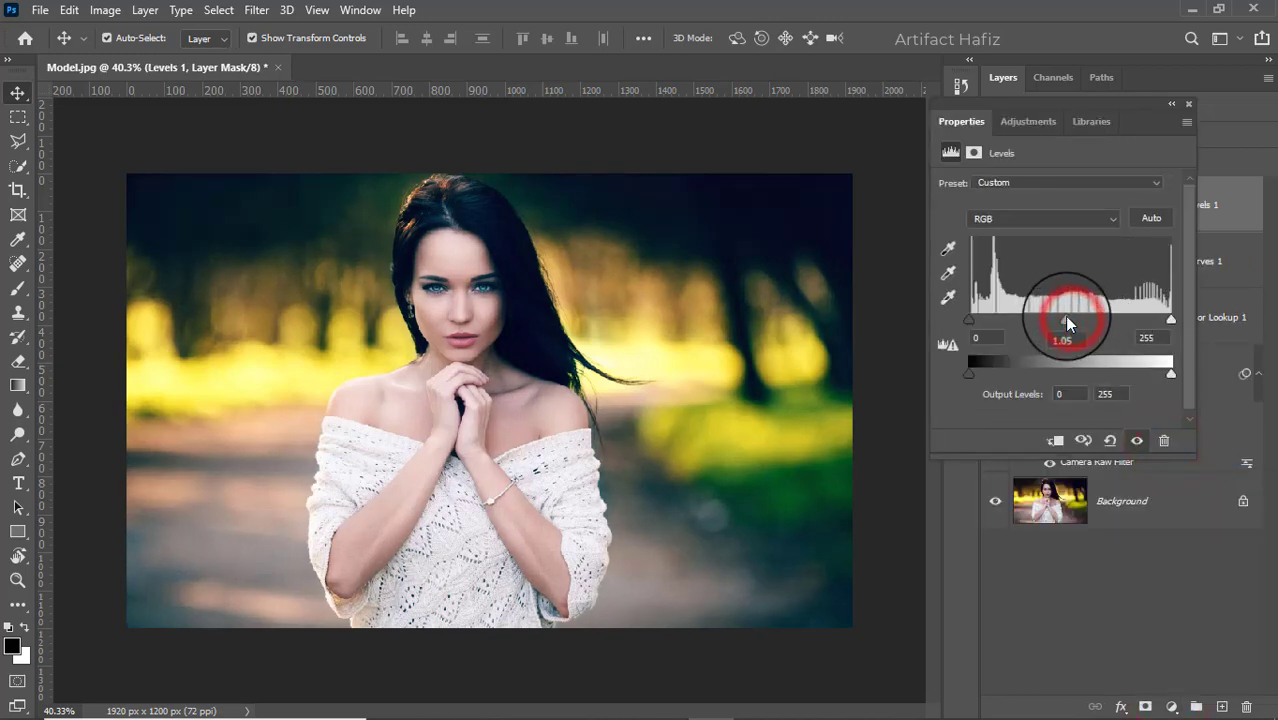
click(1188, 104)
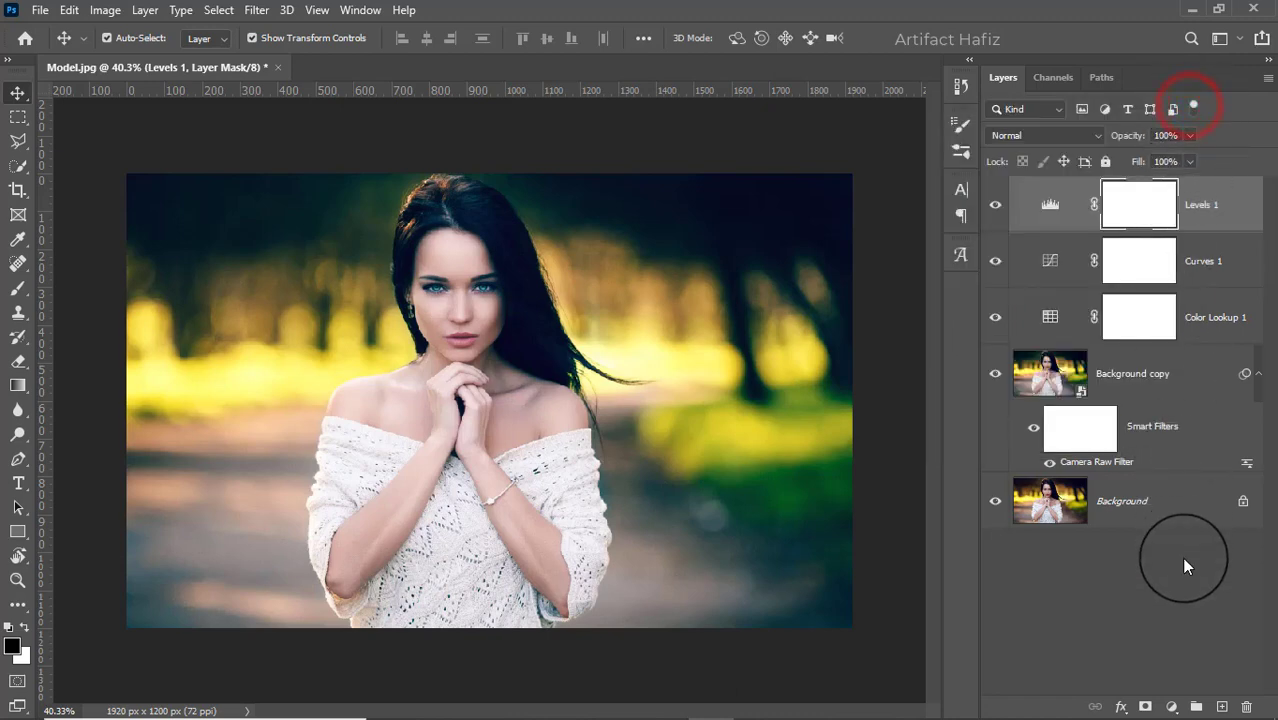
Add a Brightness/Contrast layer with Brightness set to -9.
click(1174, 708)
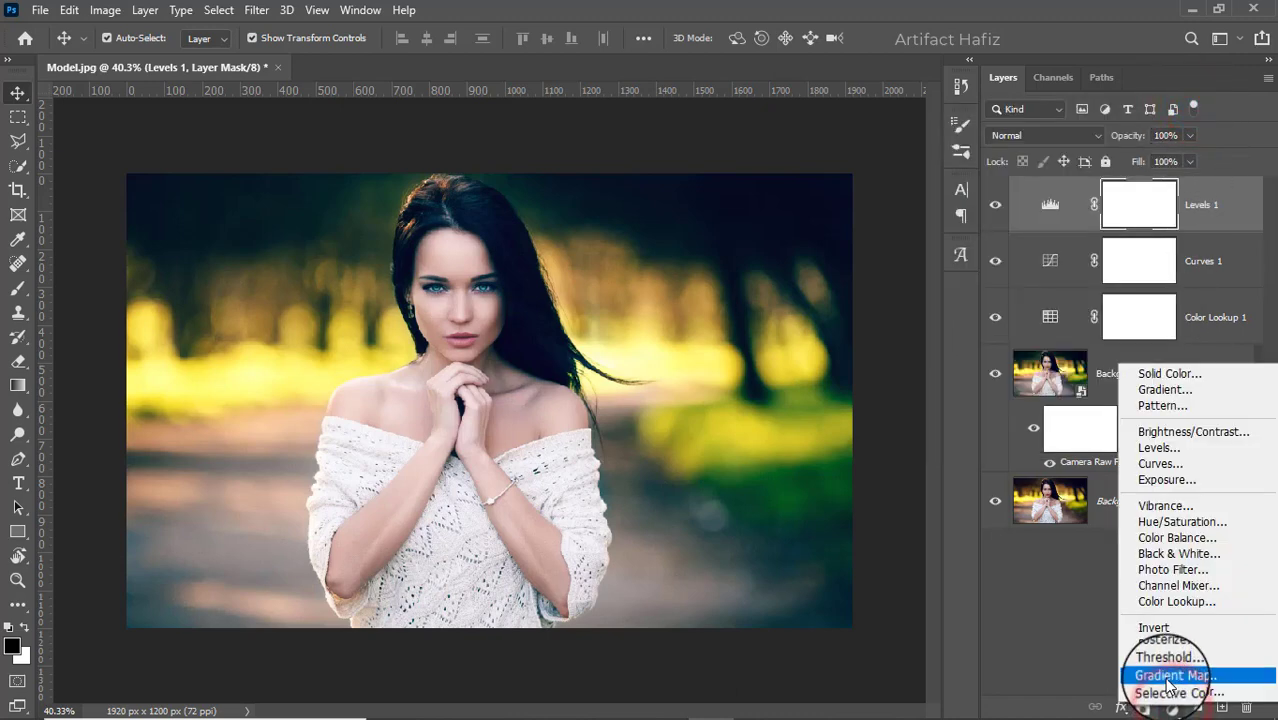
click(1150, 432)
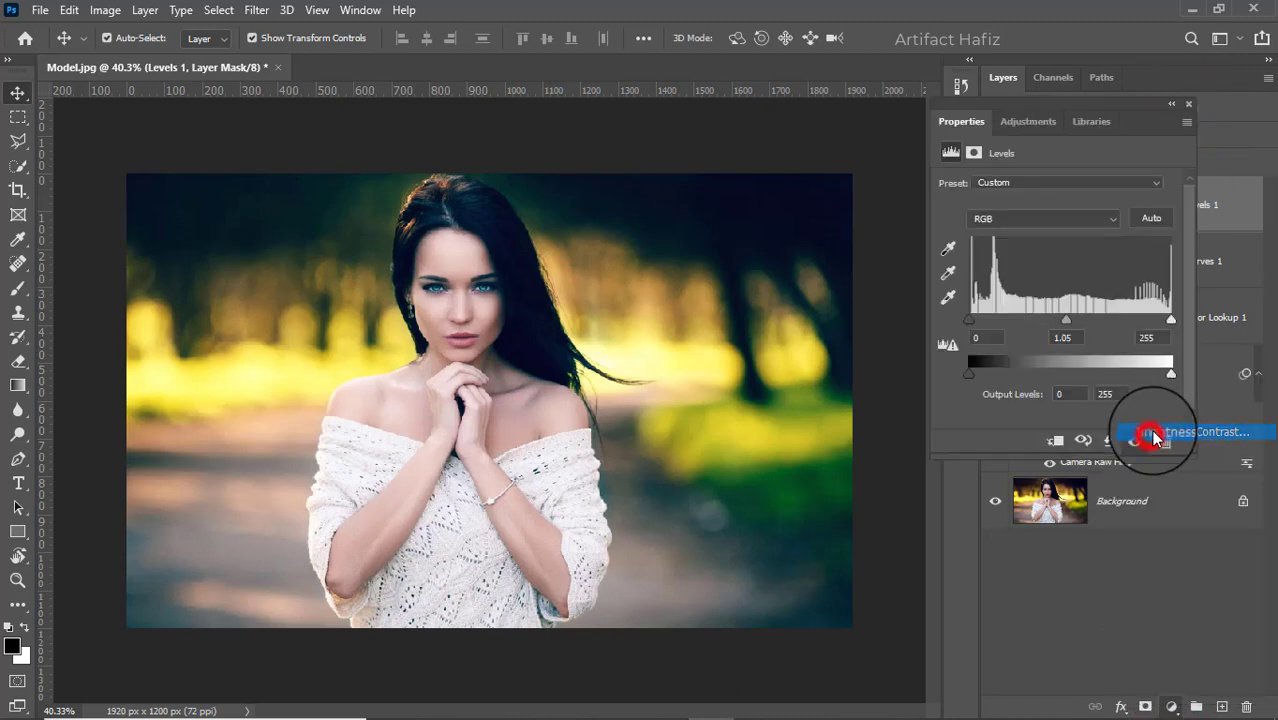
drag(1051, 230, 1048, 232)
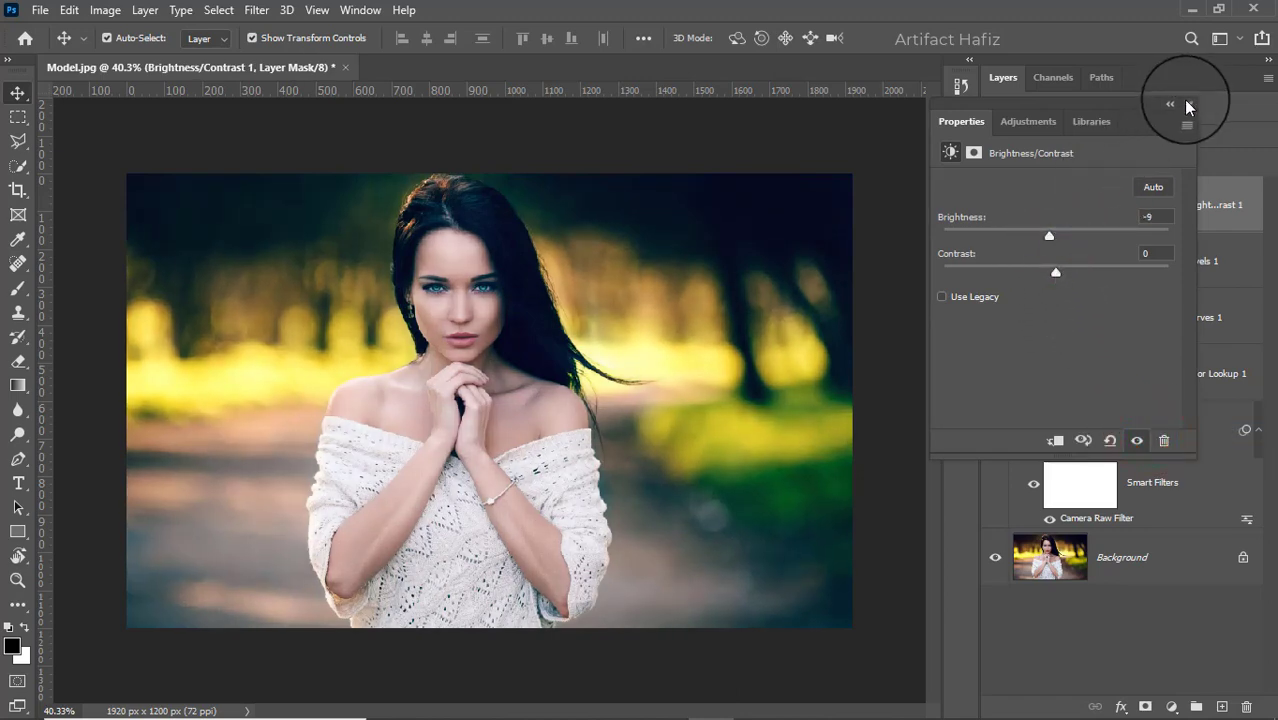
click(1188, 104)
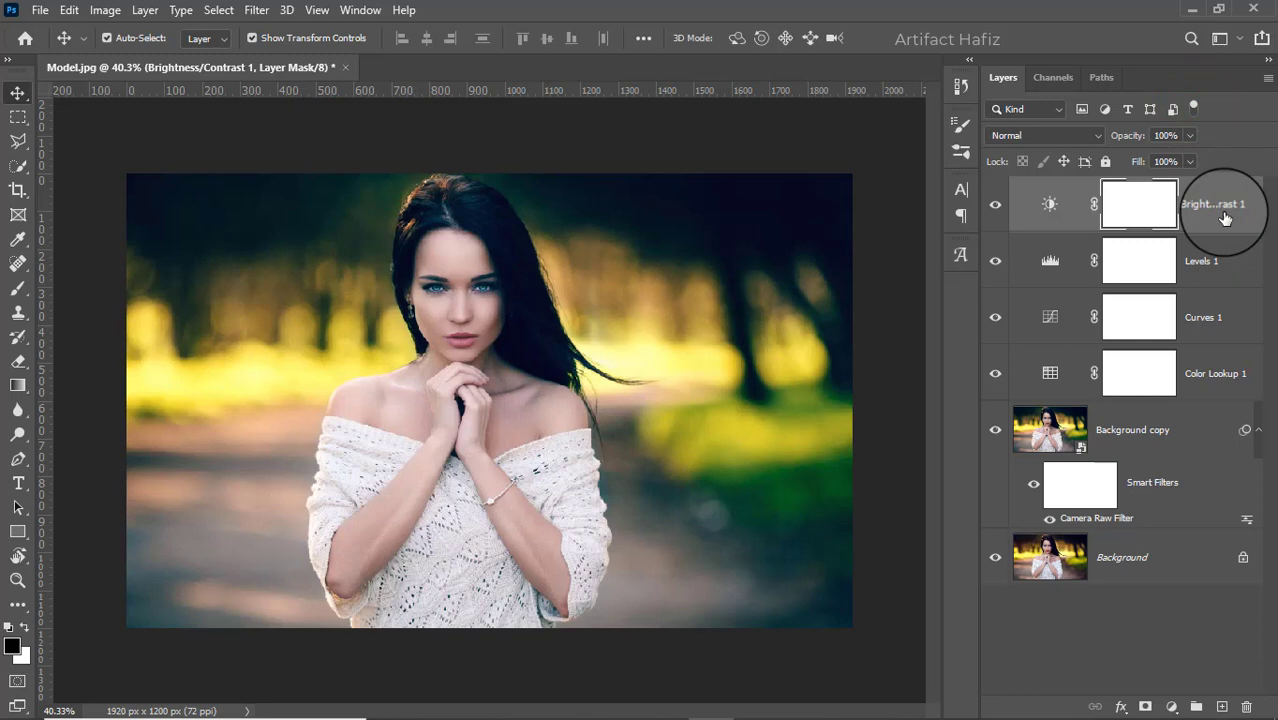
Stamp all visible layers into Layer 1, convert it for smart filters, and apply Camera Raw.
key(ctrl+alt+shift+e)
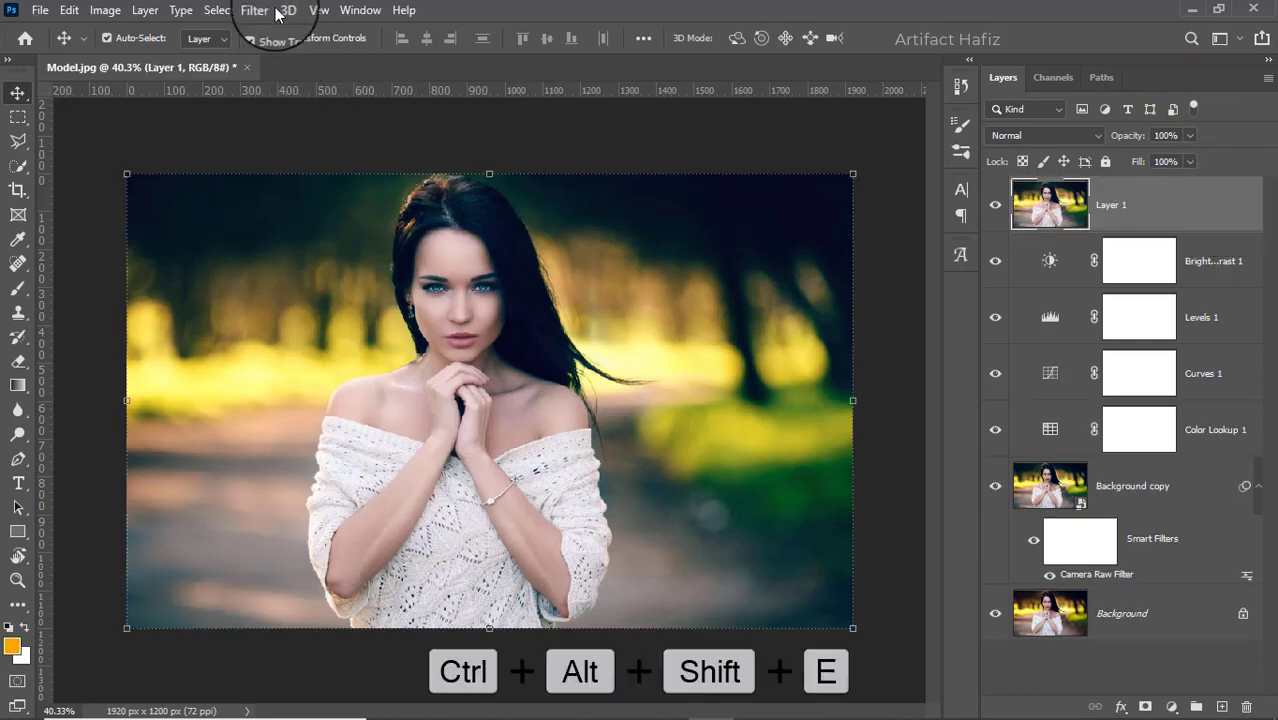
click(258, 10)
click(265, 52)
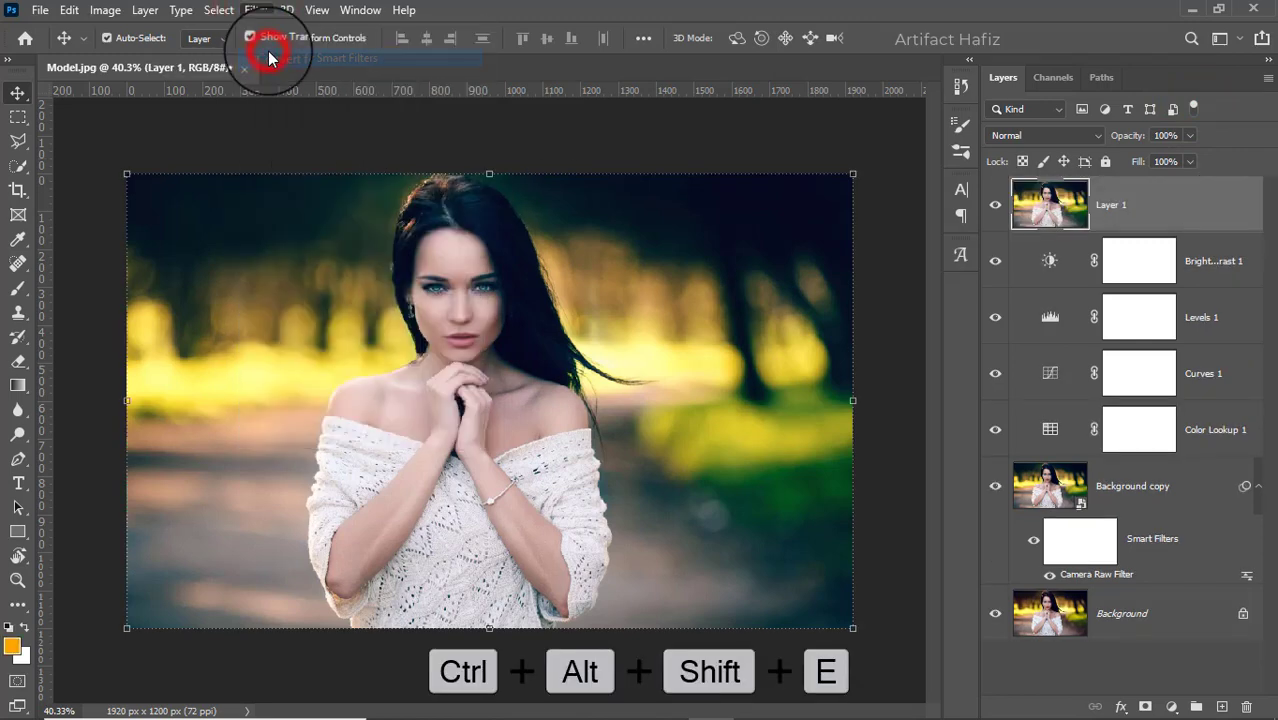
click(256, 10)
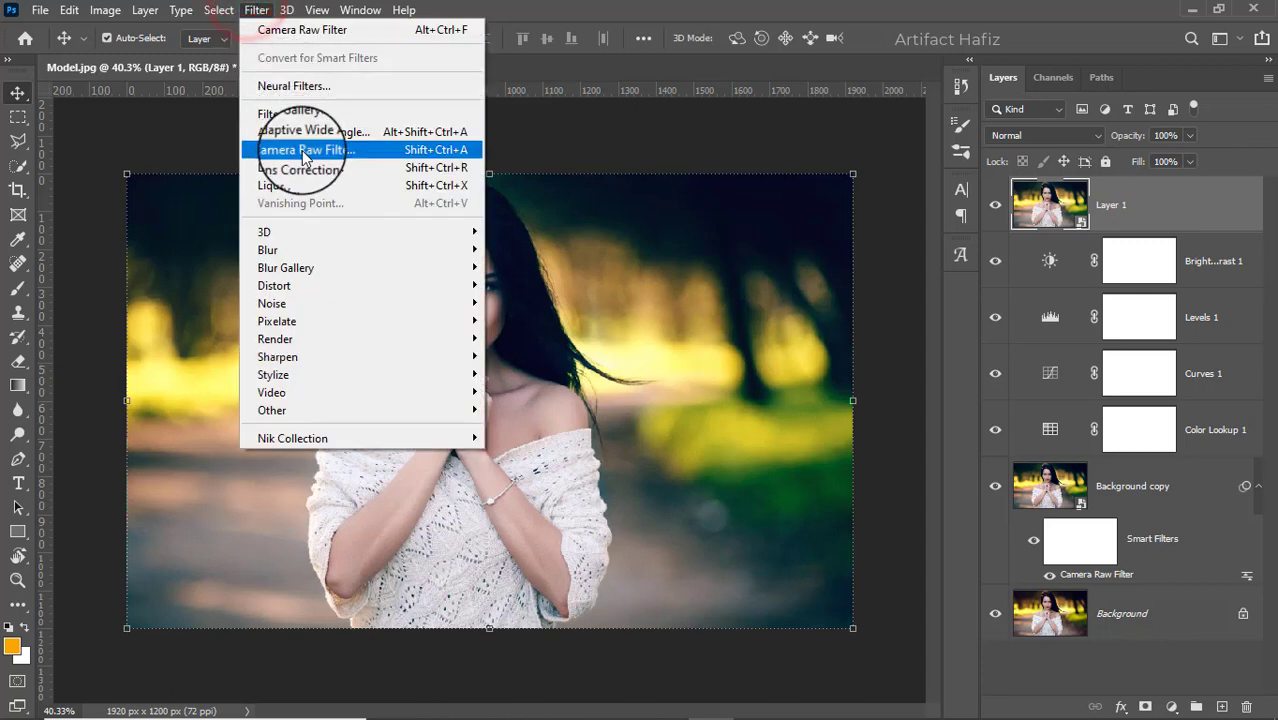
click(303, 152)
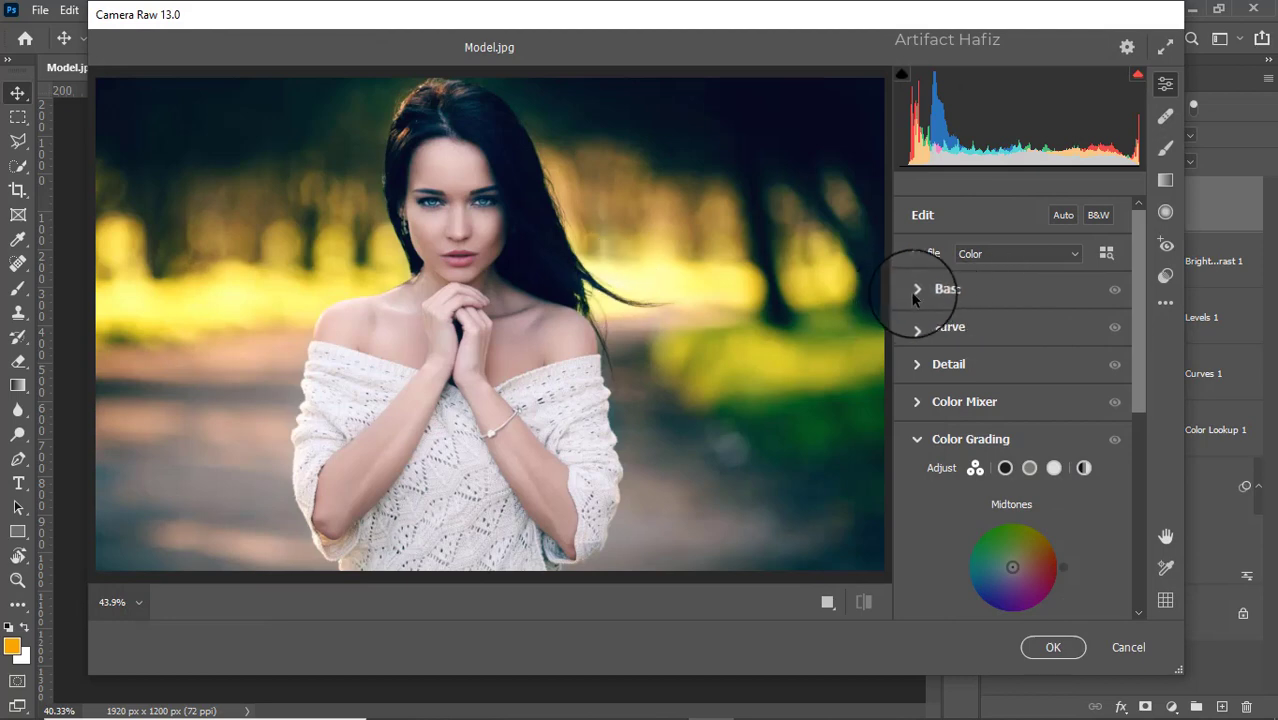
Set Highlights -55, Whites +46, Shadows +12, Blacks +9, Texture -6 and Clarity +5.
click(916, 289)
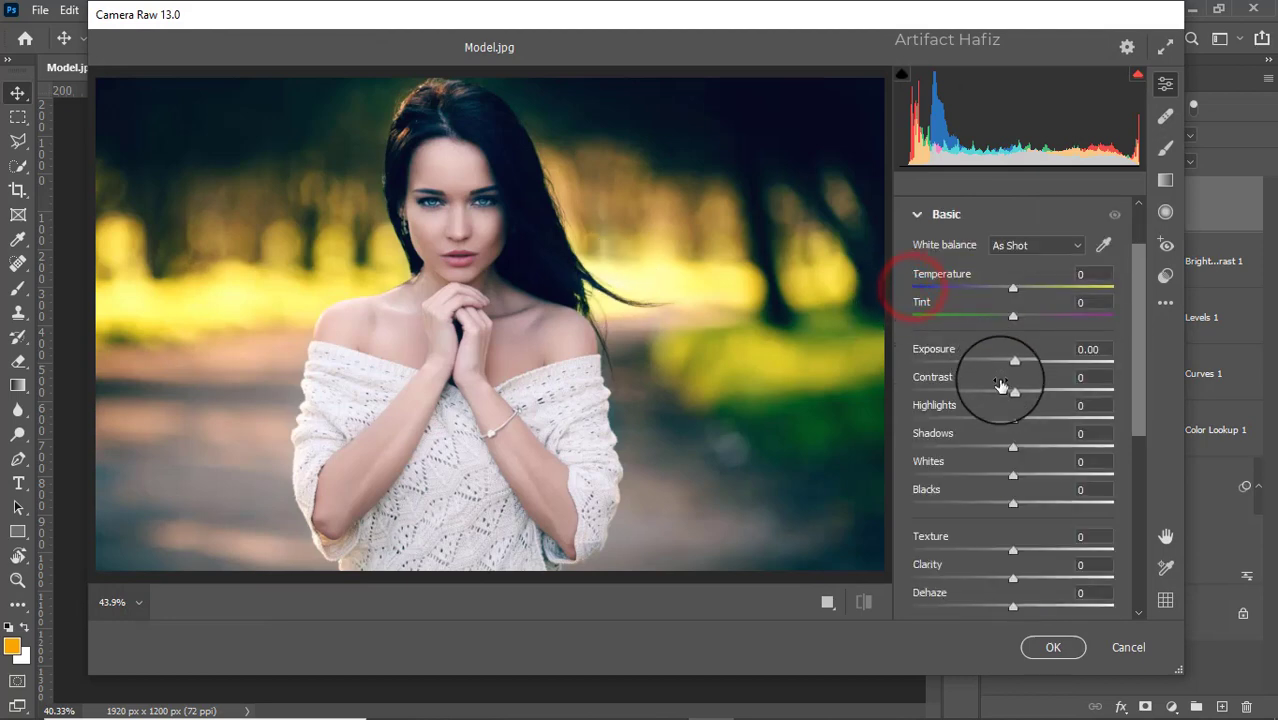
drag(978, 410, 957, 407)
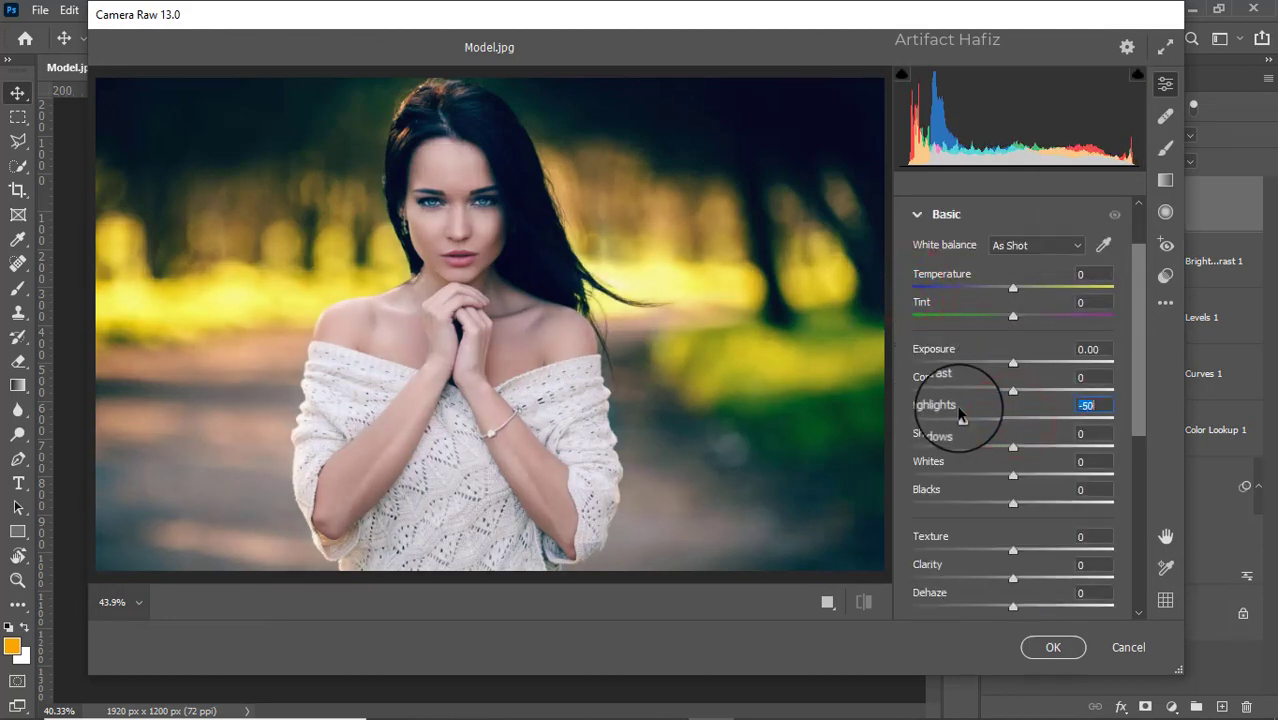
mouse_move(1011, 478)
mouse_down()
mouse_move(1056, 476)
mouse_move(1040, 503)
mouse_up()
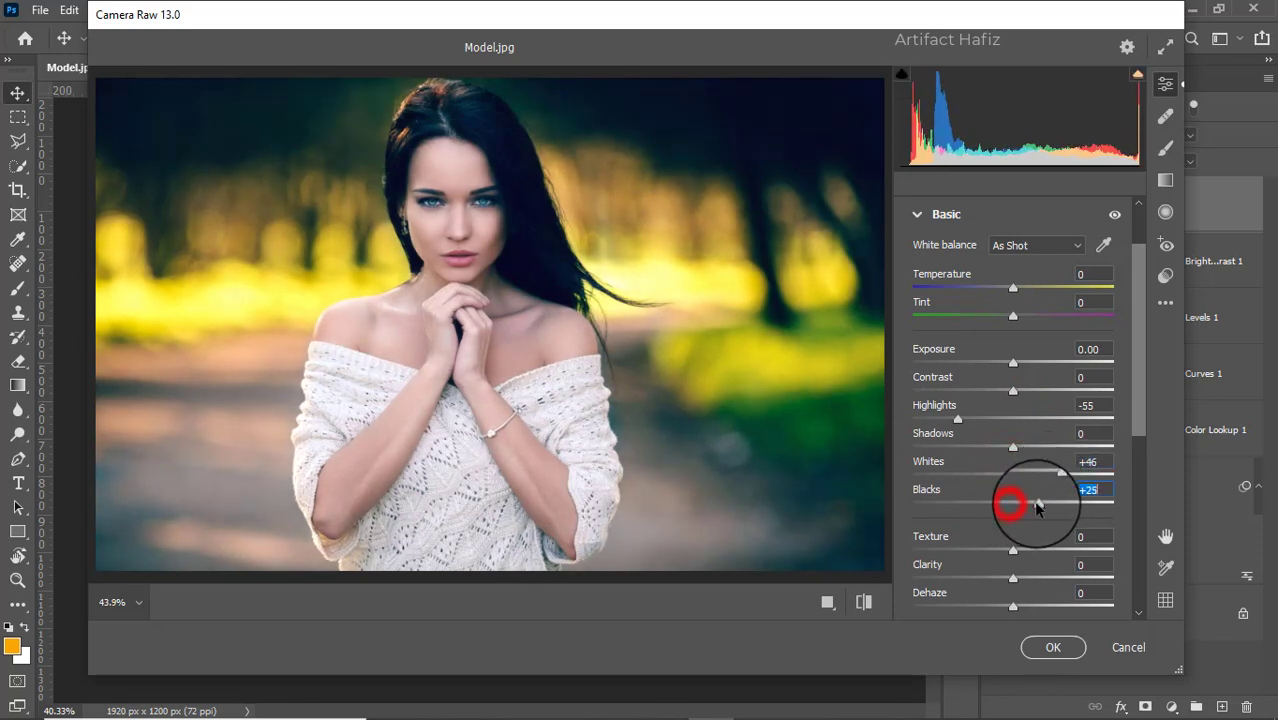
mouse_move(1013, 447)
mouse_down()
mouse_move(1042, 450)
mouse_move(1024, 448)
mouse_up()
mouse_move(1040, 504)
mouse_down()
mouse_move(1010, 505)
mouse_move(1022, 505)
mouse_up()
scroll(1013, 373, down, 3)
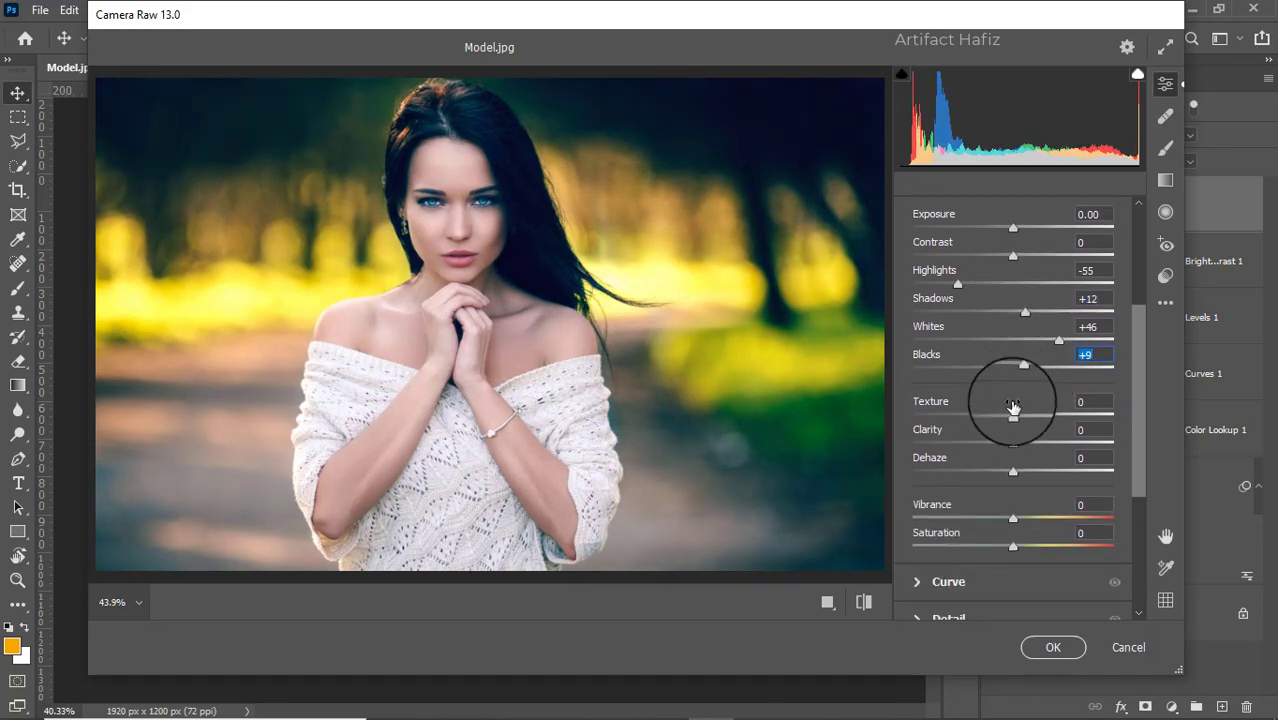
drag(1013, 412, 1007, 412)
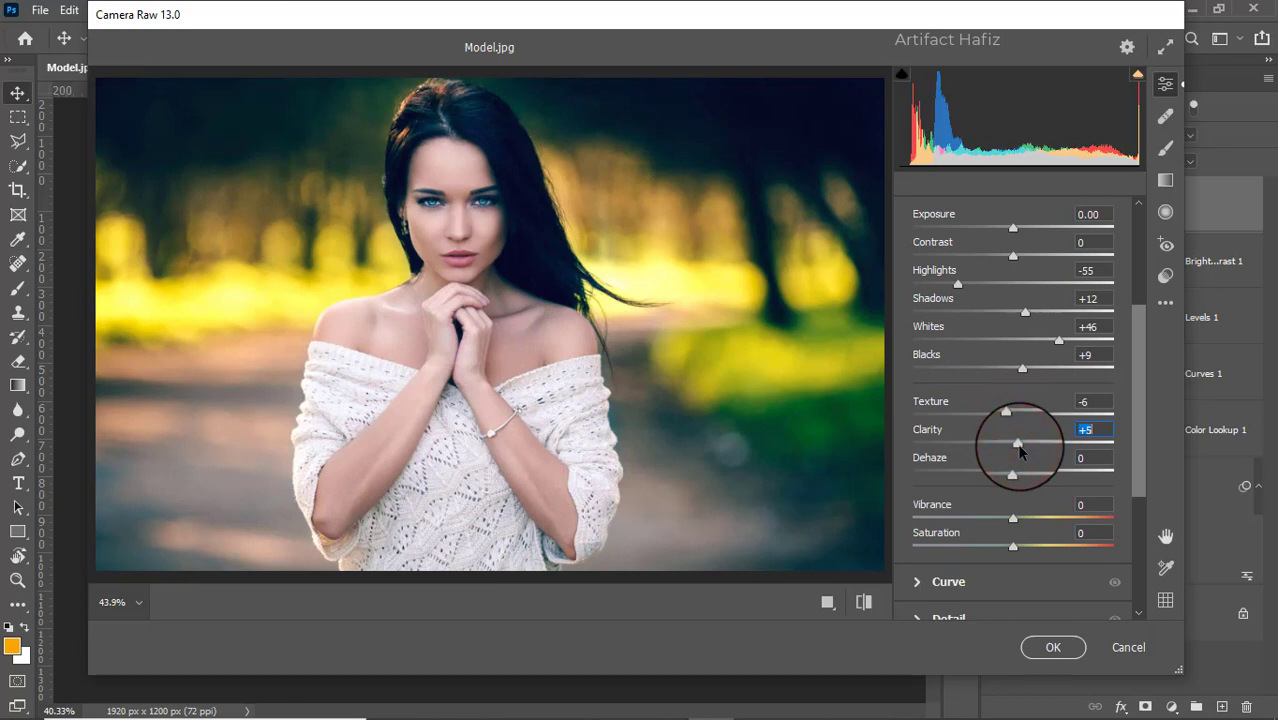
scroll(1013, 380, down, 1)
scroll(1013, 380, down, 2)
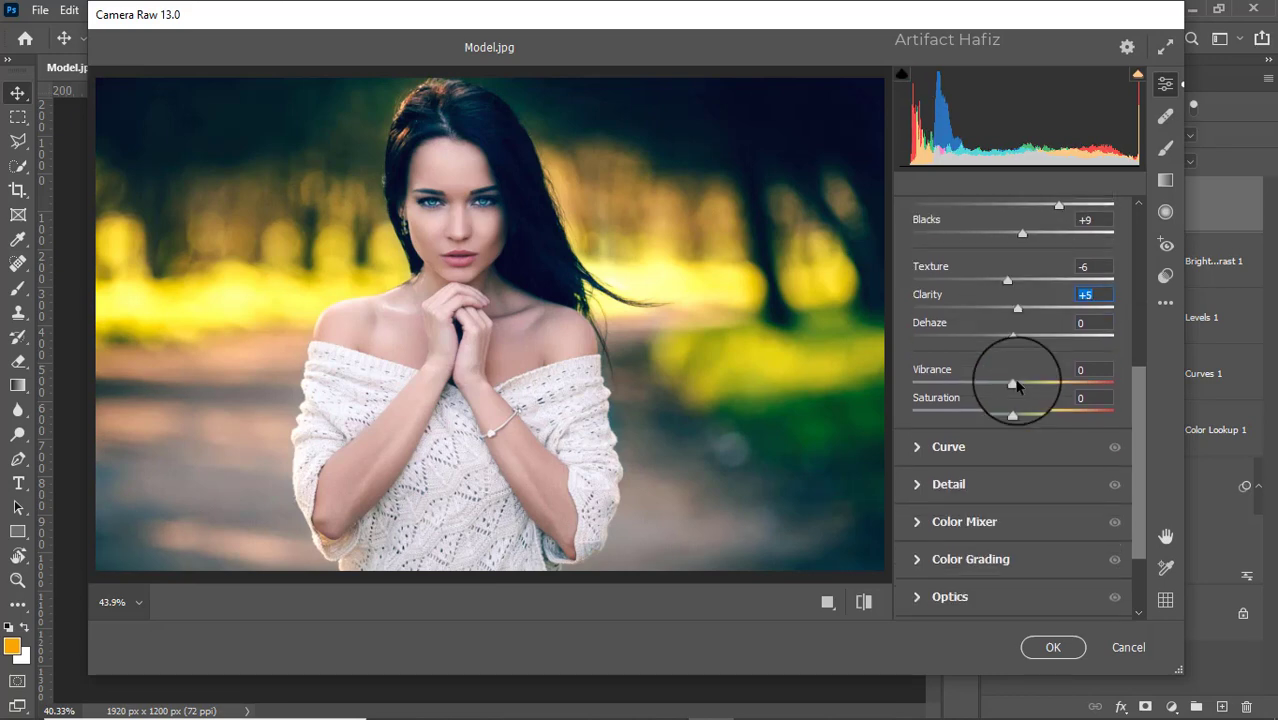
Make the blue channel Point Curve custom by moving its black point.
click(921, 450)
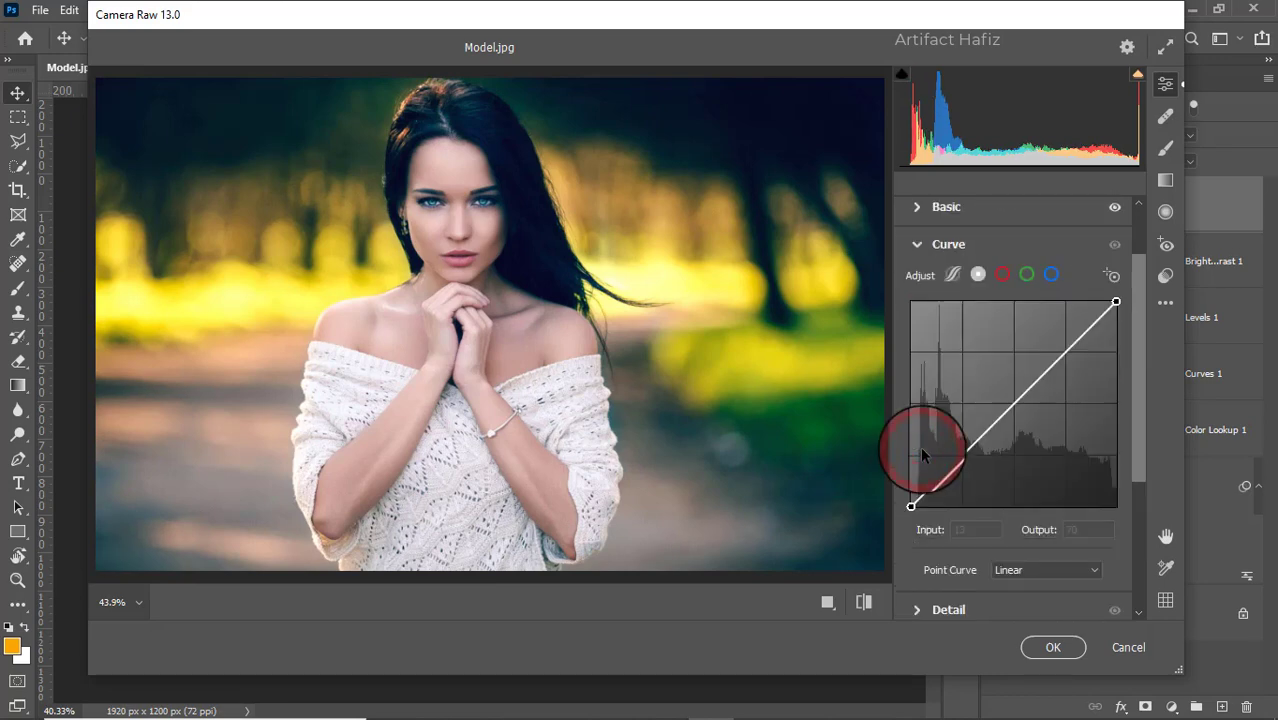
click(1047, 278)
click(1028, 274)
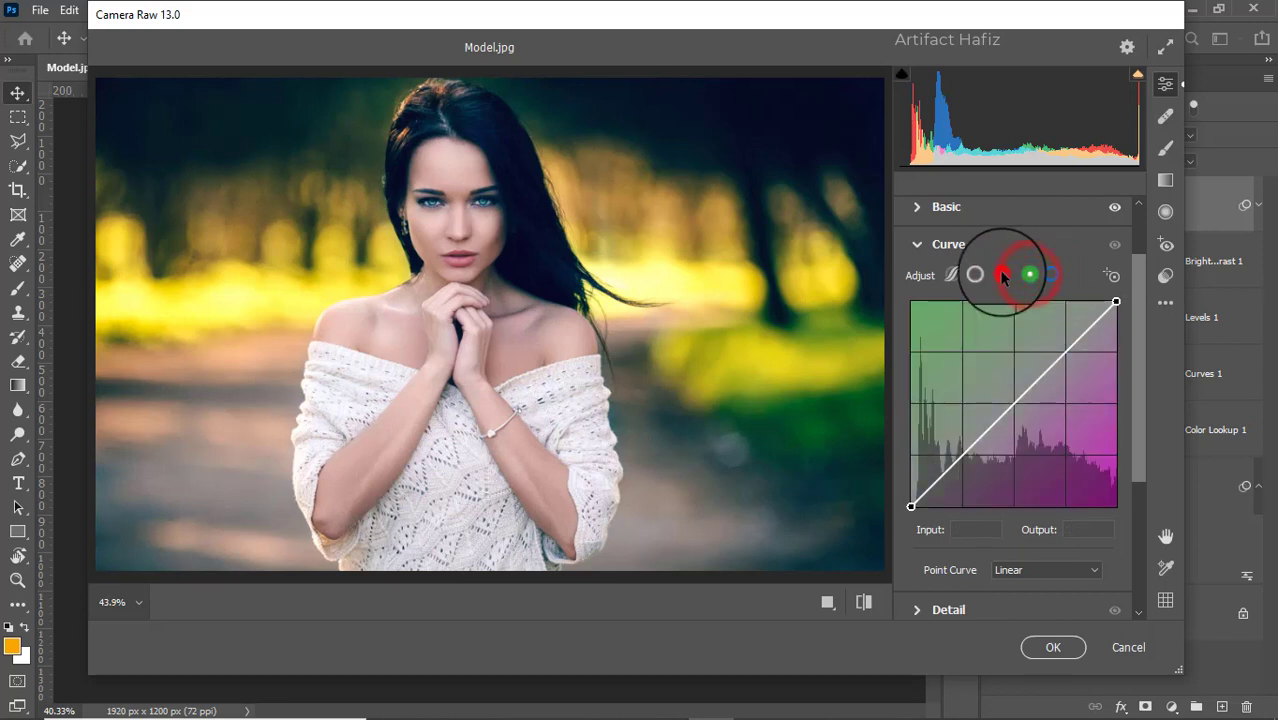
click(1002, 275)
click(1051, 273)
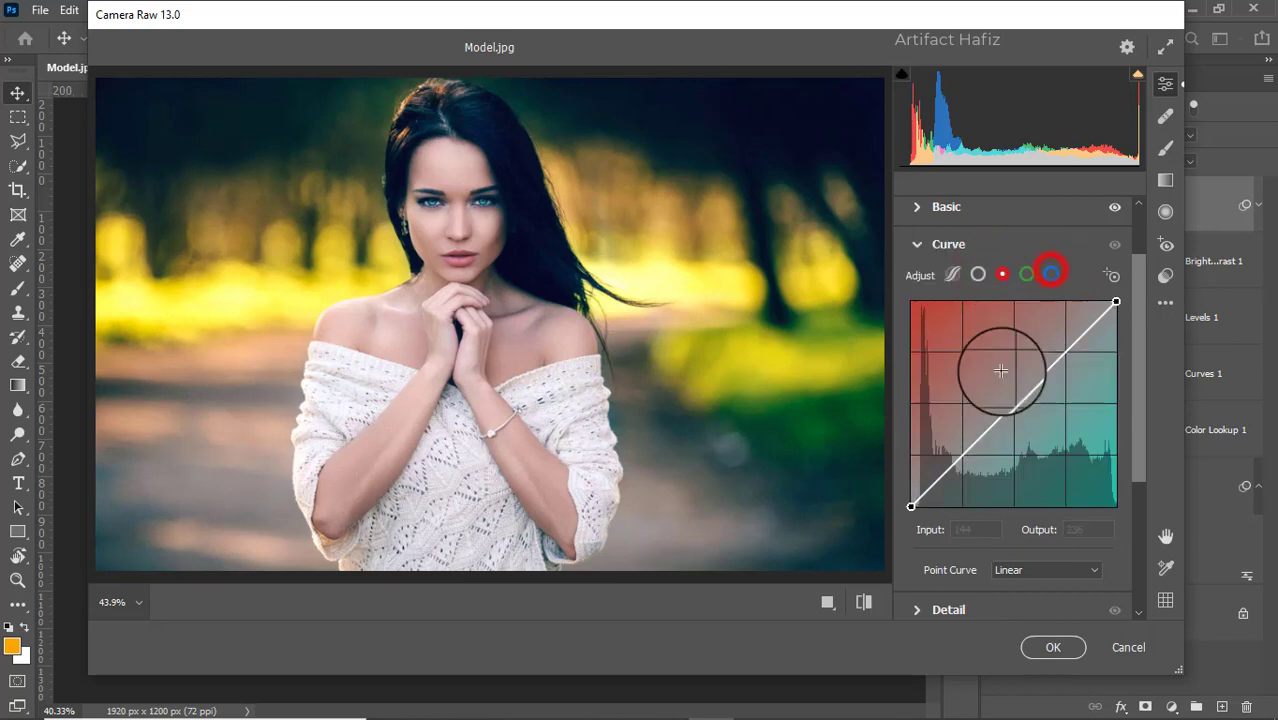
click(1051, 274)
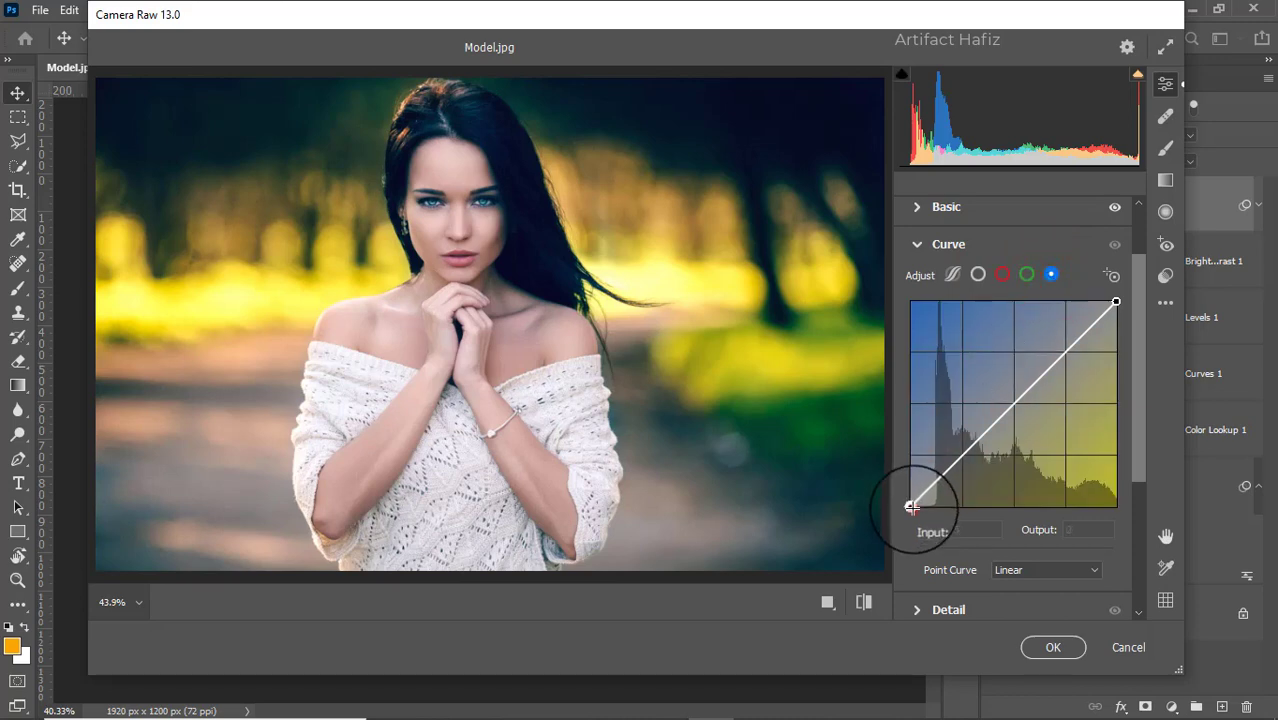
drag(911, 507, 913, 502)
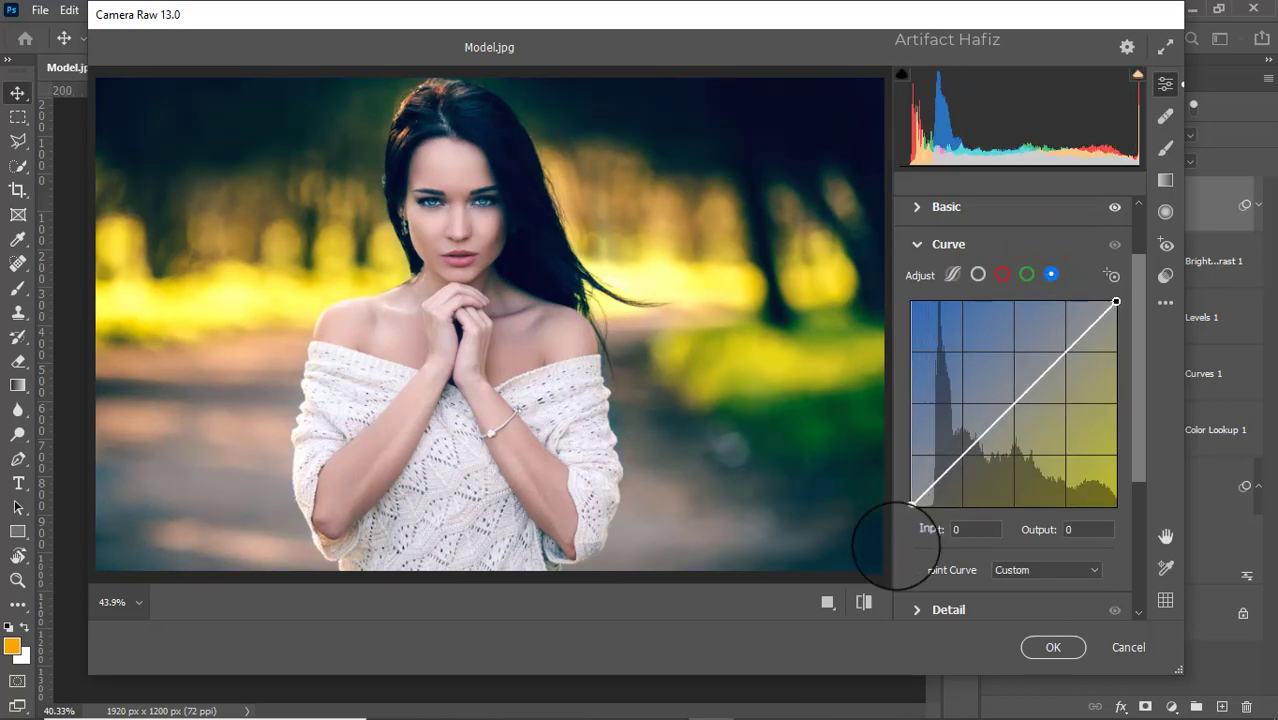
Set Noise Reduction to 3 in the Detail settings.
scroll(967, 501, down, 2)
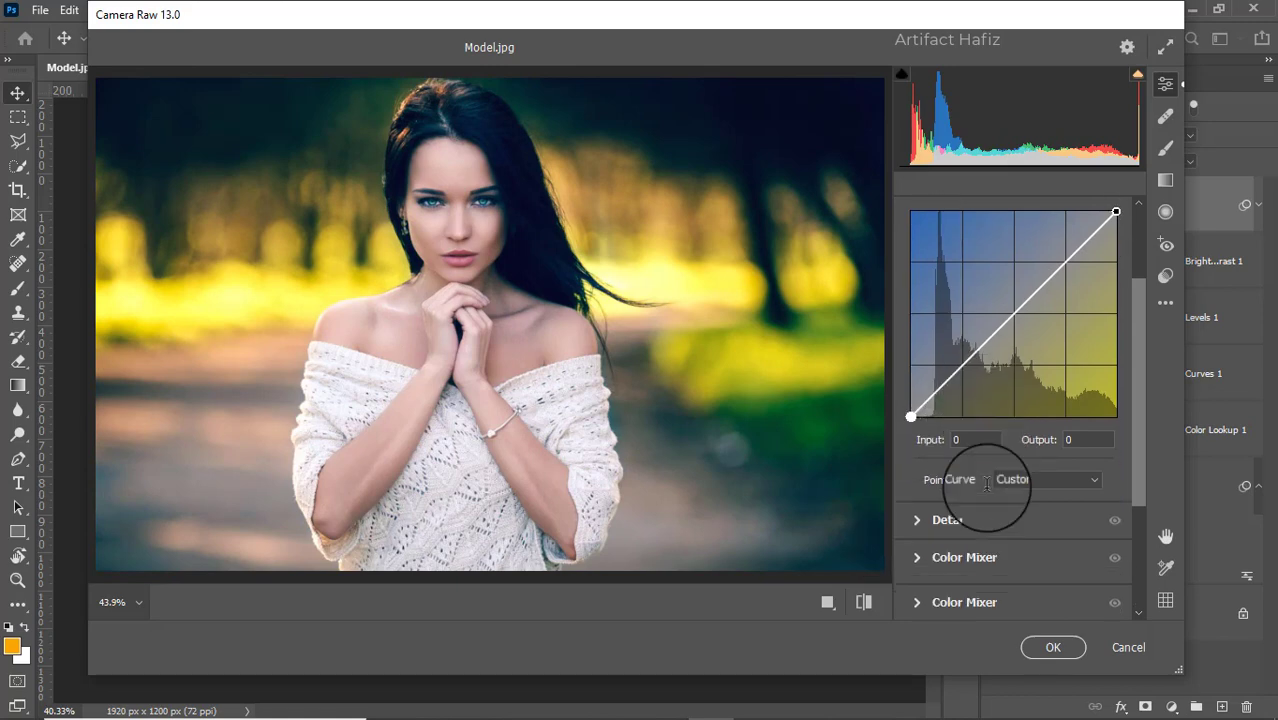
click(926, 524)
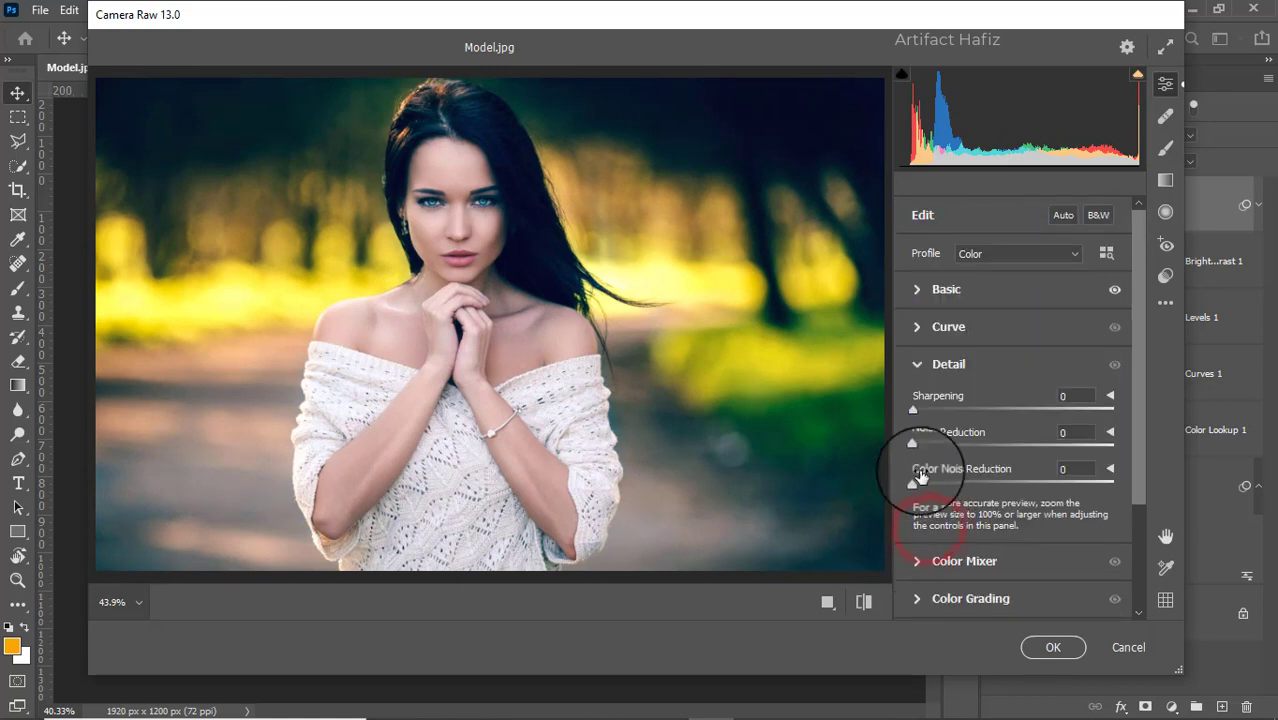
click(916, 444)
scroll(942, 476, down, 2)
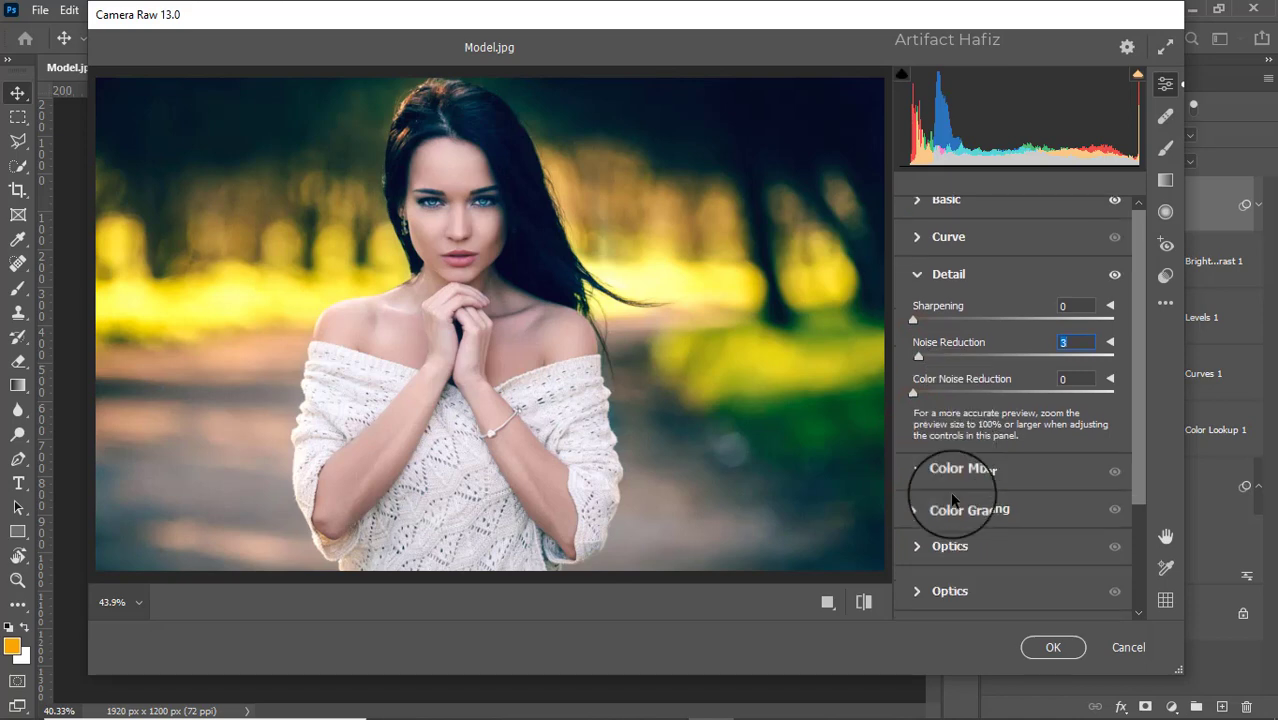
Set saturation to Reds +9, Oranges +4, Yellows -26, Aquas +24 and Blues +39.
click(915, 474)
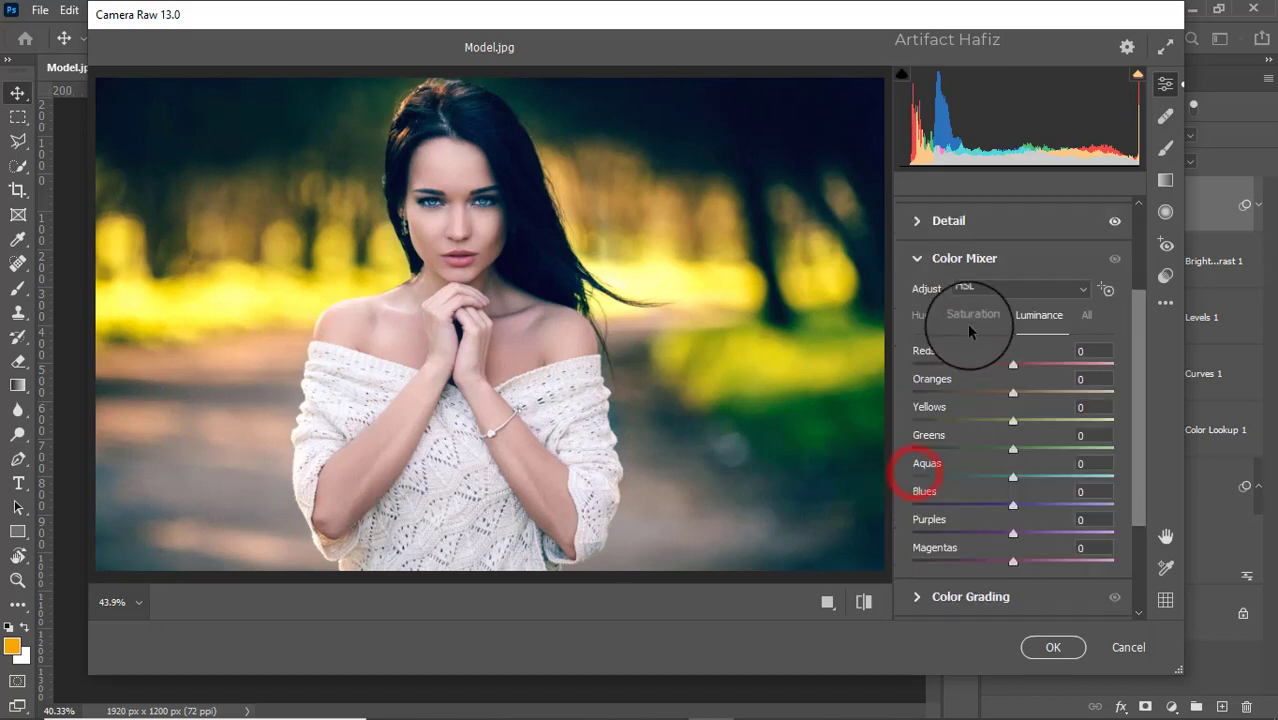
click(971, 315)
mouse_move(1013, 364)
mouse_down()
mouse_move(1047, 367)
mouse_move(1020, 365)
mouse_move(1051, 395)
mouse_up()
double_click(1006, 396)
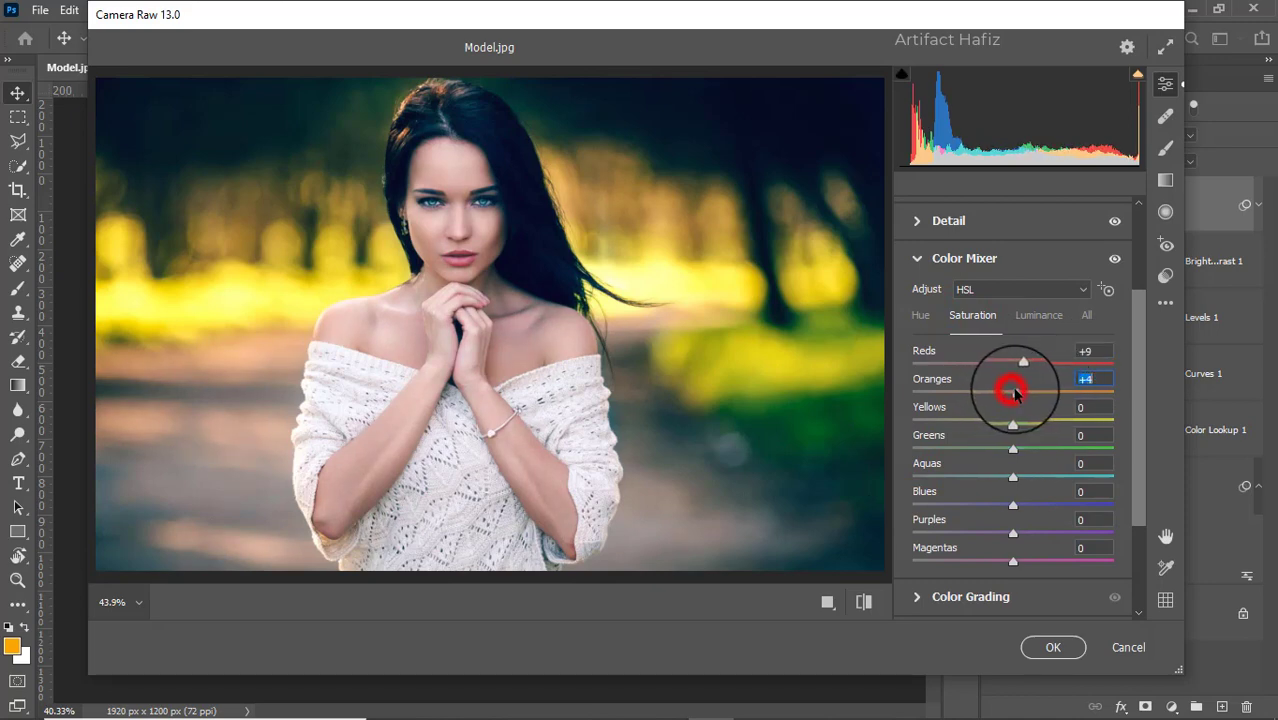
mouse_move(1013, 419)
mouse_down()
mouse_move(929, 419)
mouse_move(1015, 432)
mouse_move(990, 437)
mouse_move(986, 419)
mouse_up()
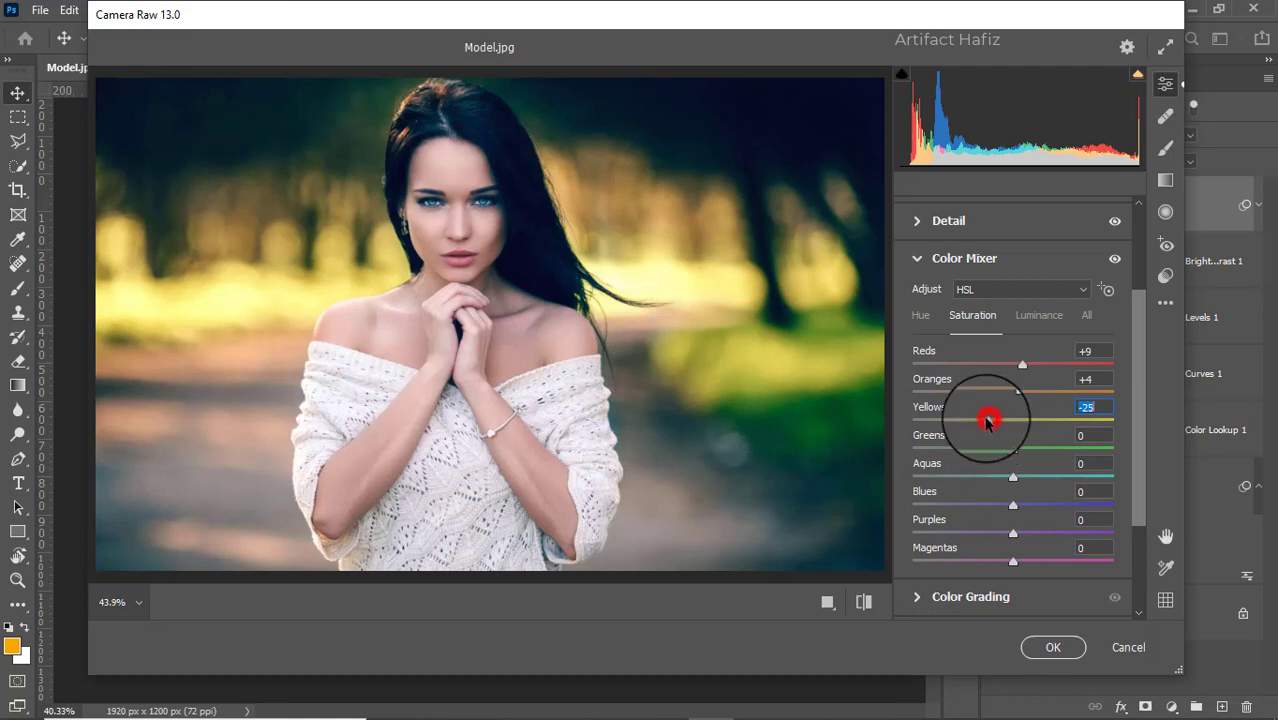
click(1054, 315)
click(989, 318)
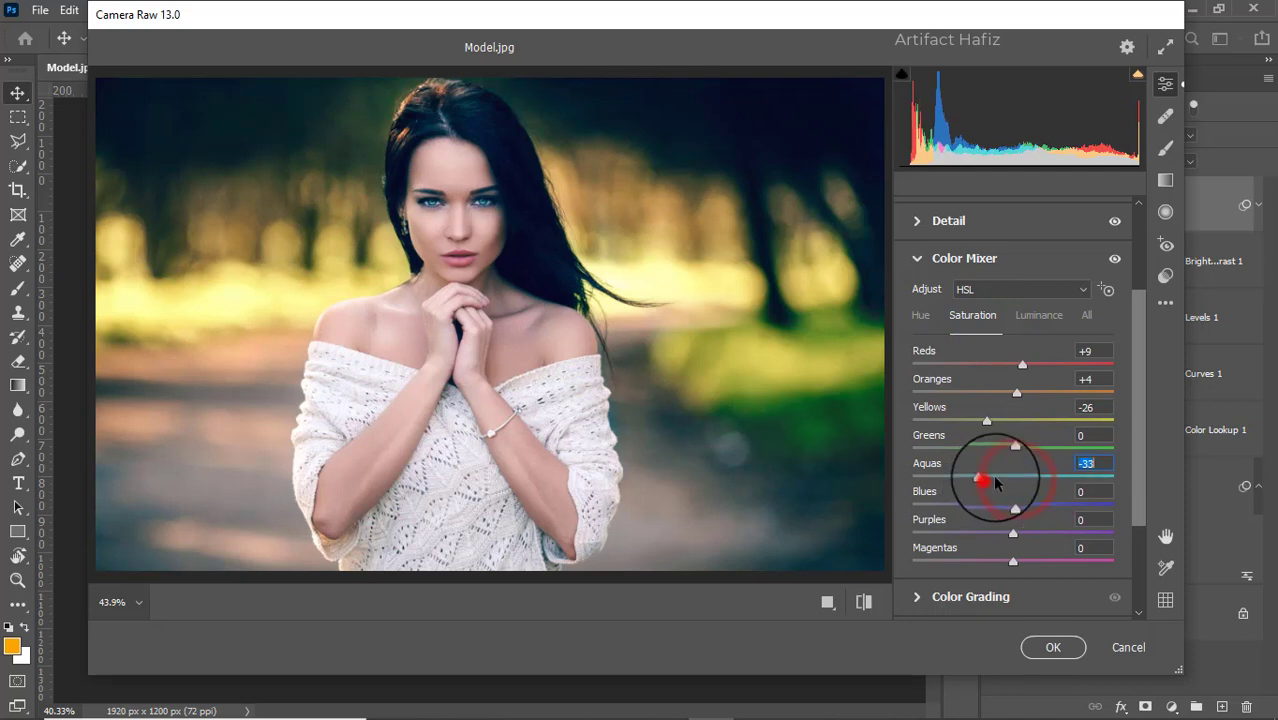
mouse_move(984, 484)
mouse_down()
mouse_move(1036, 474)
mouse_move(1052, 508)
mouse_up()
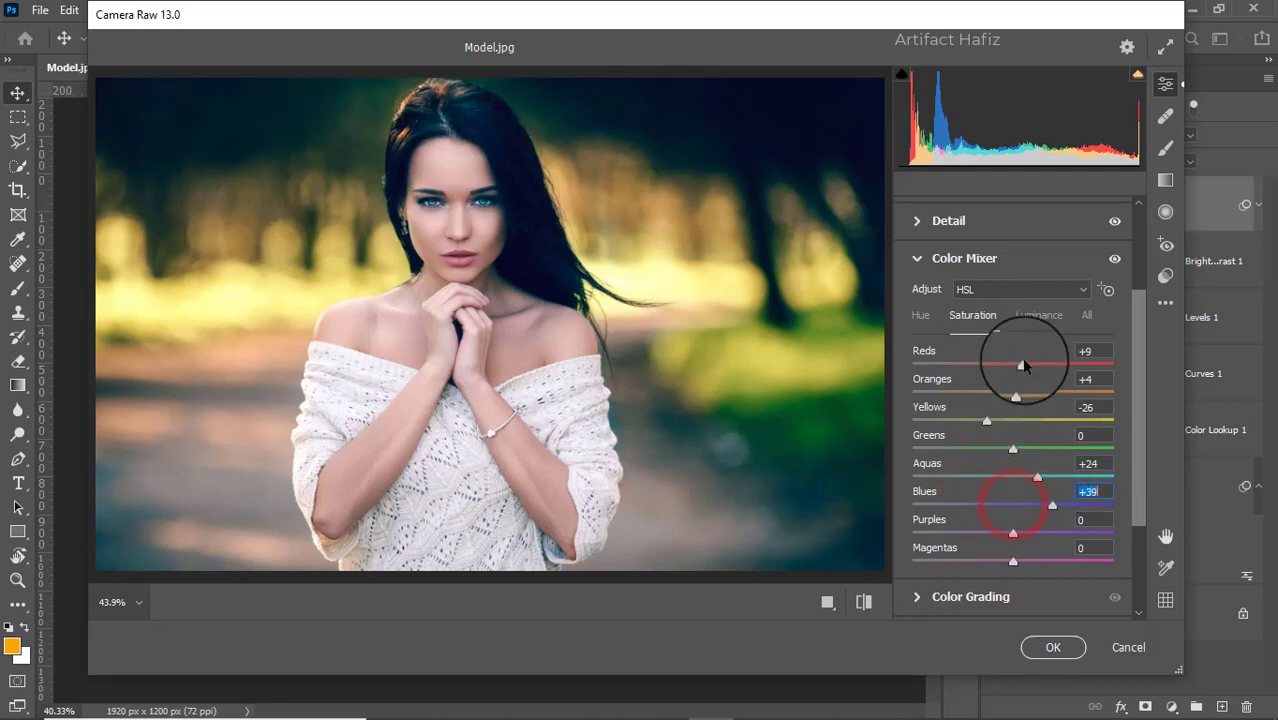
Darken yellow luminance, set Greens saturation -10, and shift hues Yellows +10, Greens +7.
click(1028, 318)
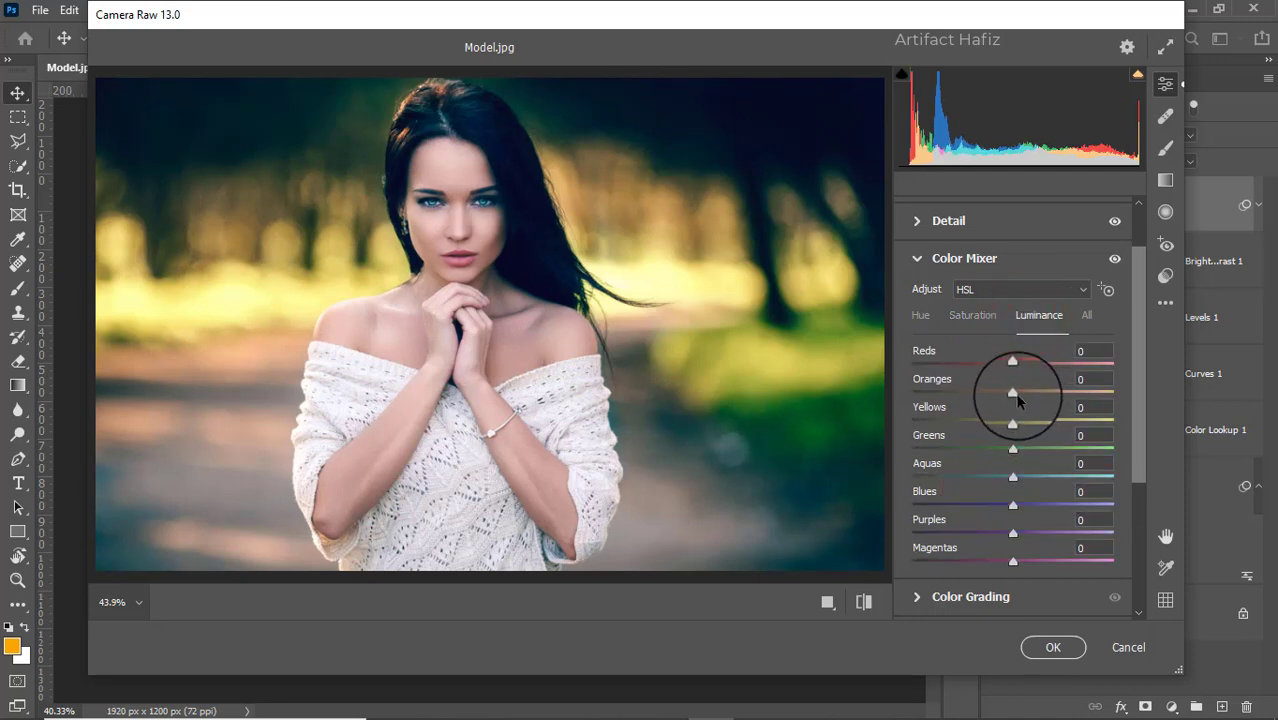
mouse_move(998, 423)
mouse_down()
mouse_move(970, 423)
mouse_move(1006, 448)
mouse_move(897, 453)
mouse_up()
click(970, 318)
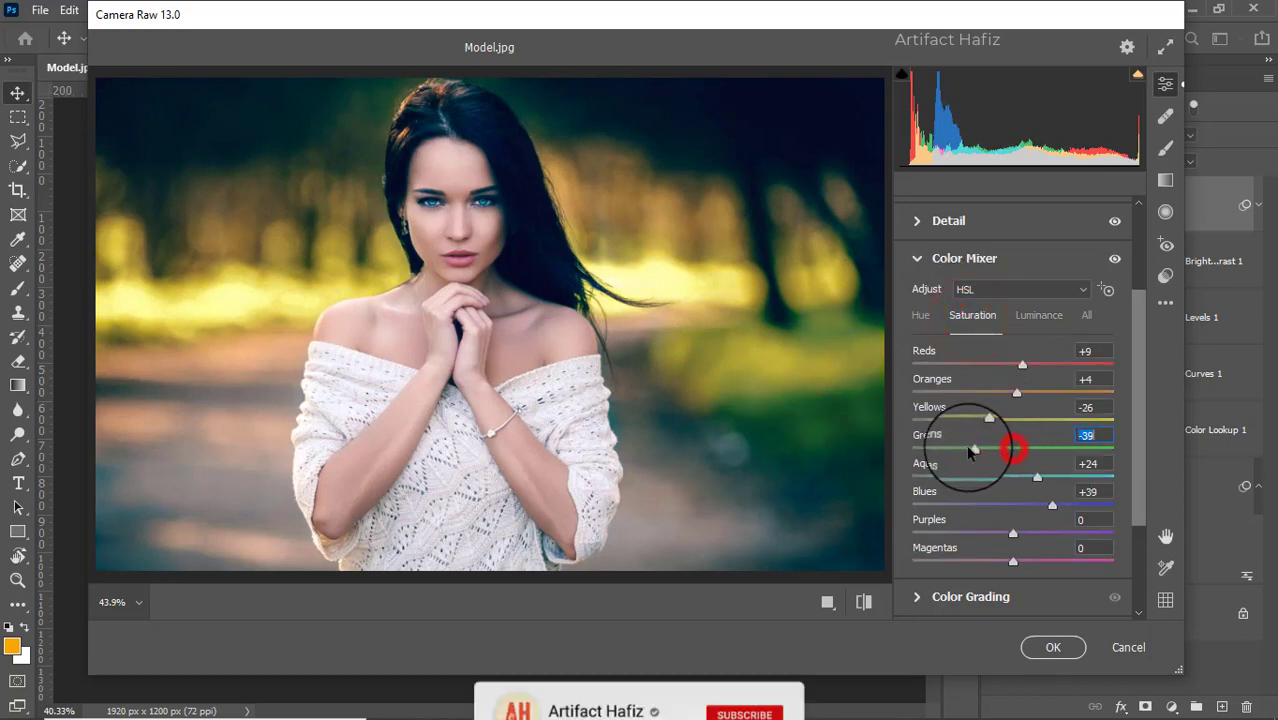
click(955, 449)
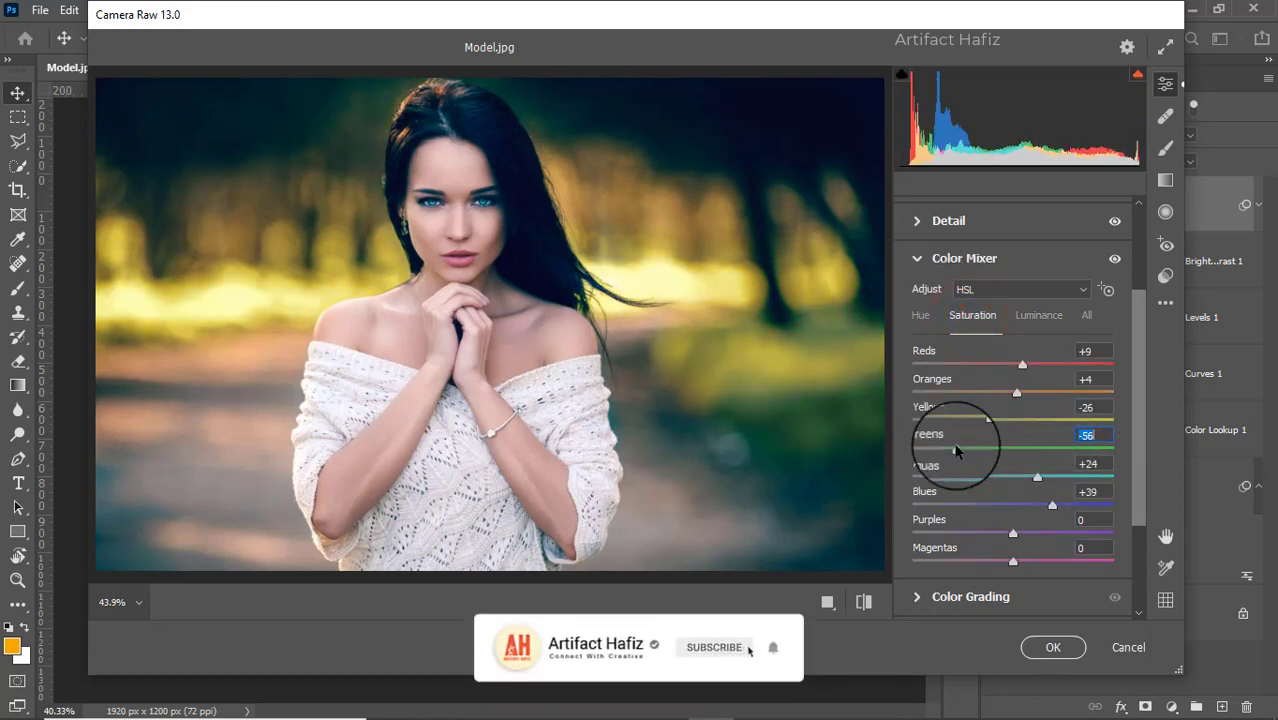
drag(987, 450, 1002, 450)
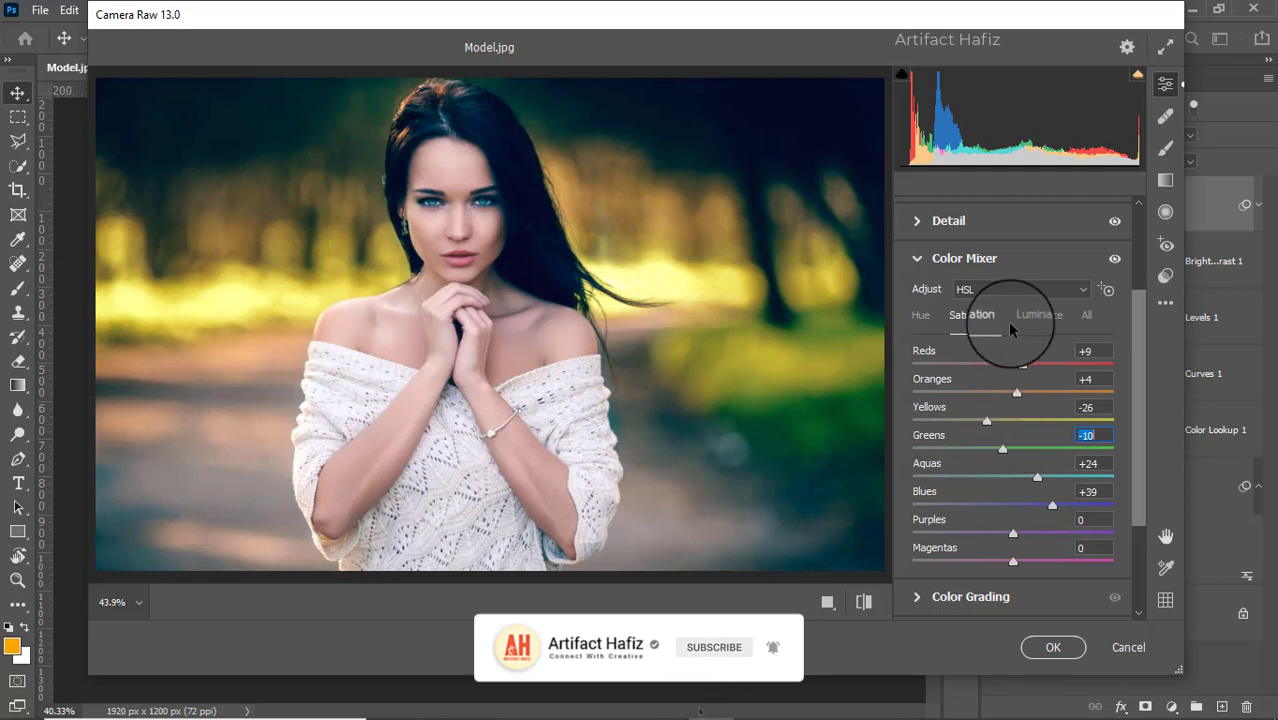
click(920, 315)
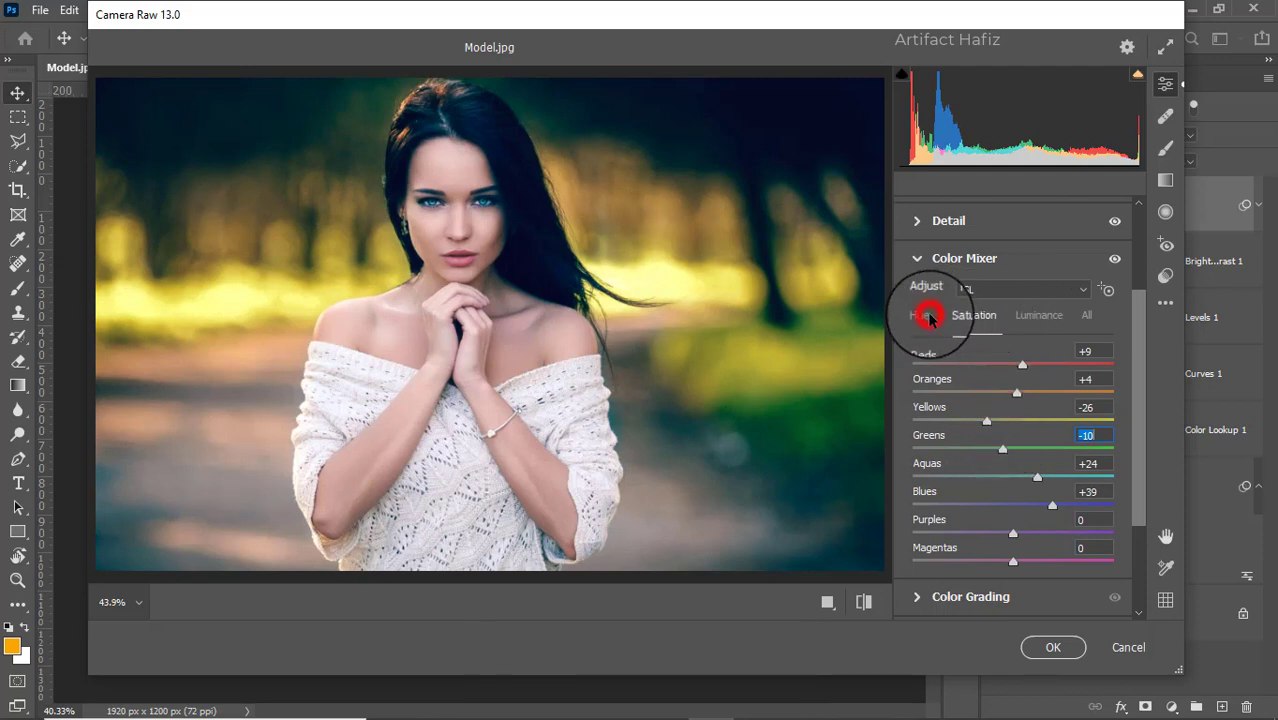
drag(1015, 449, 1027, 420)
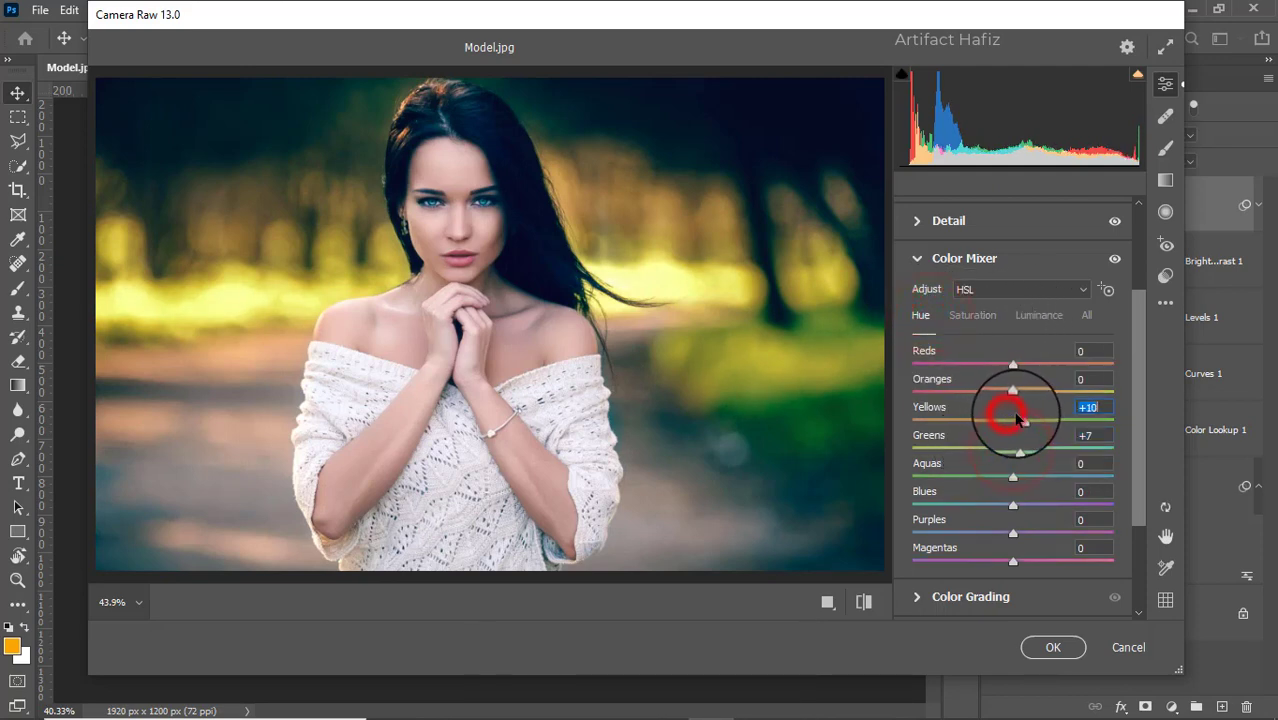
scroll(998, 430, down, 1)
scroll(1005, 425, down, 2)
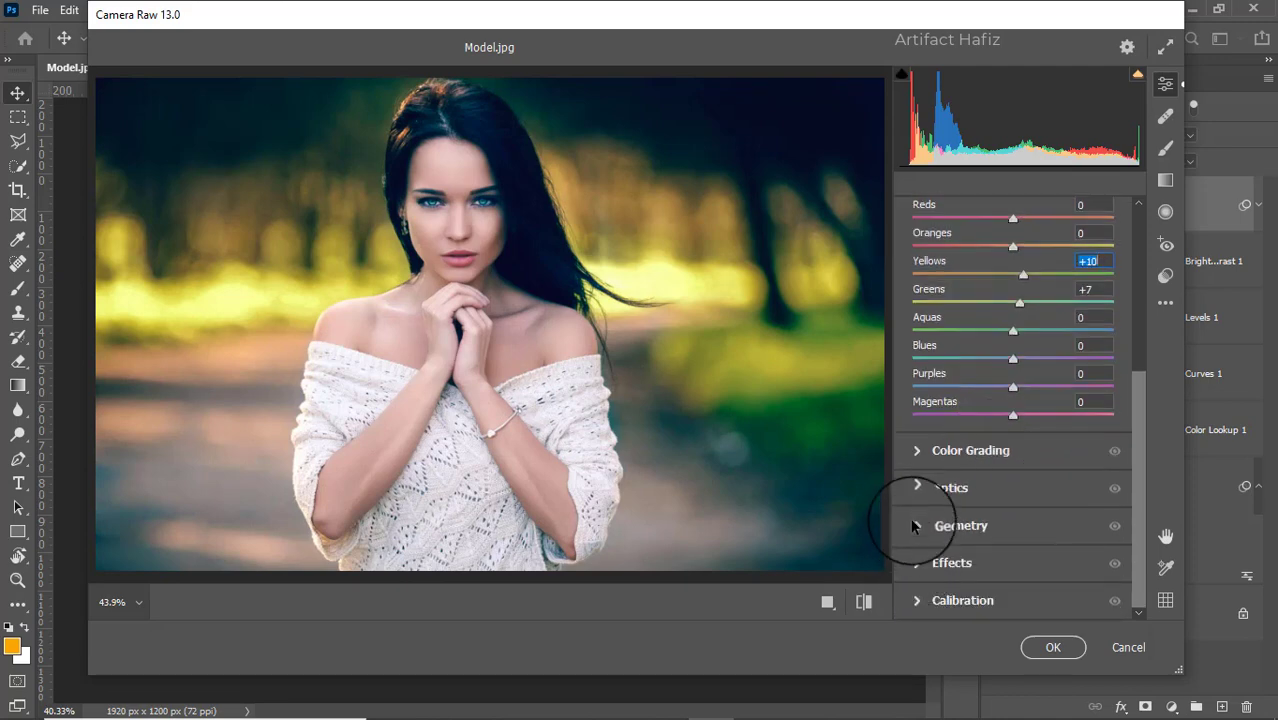
Give the midtones a colour tint using the Color Grading midtones wheel.
click(918, 450)
drag(1012, 342, 970, 242)
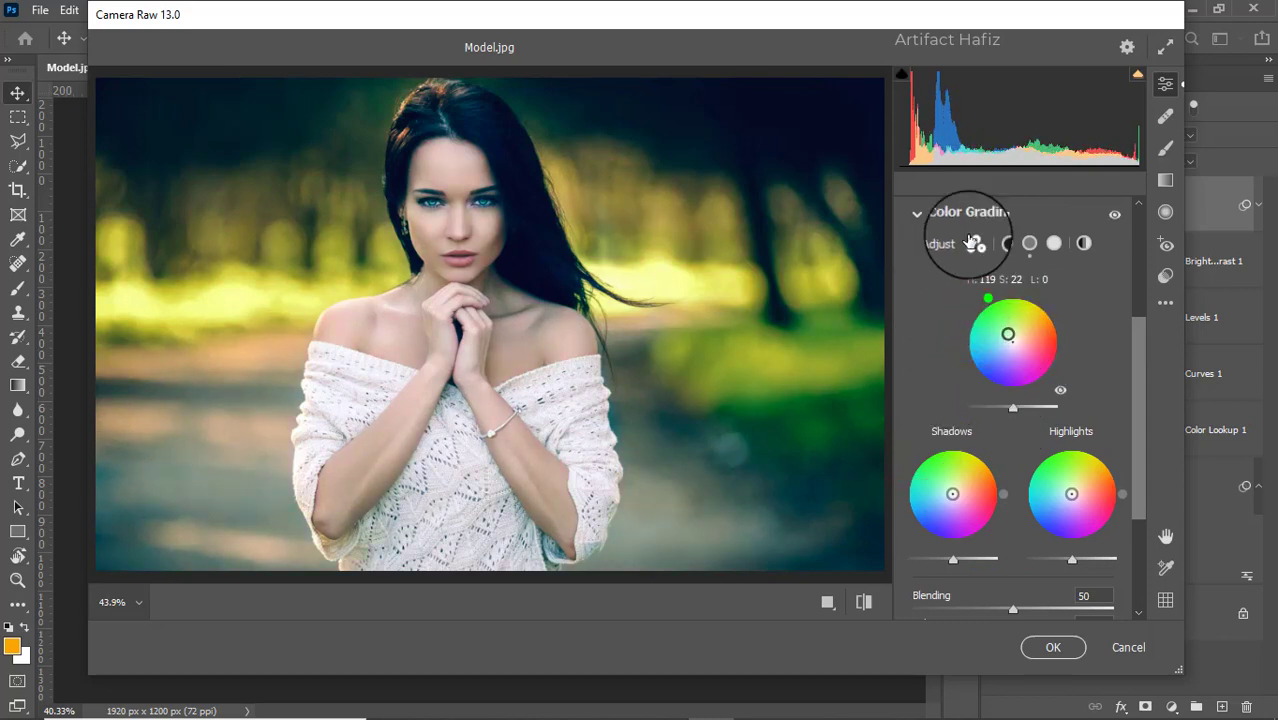
mouse_move(970, 242)
mouse_down()
mouse_move(1058, 362)
mouse_move(1001, 293)
mouse_up()
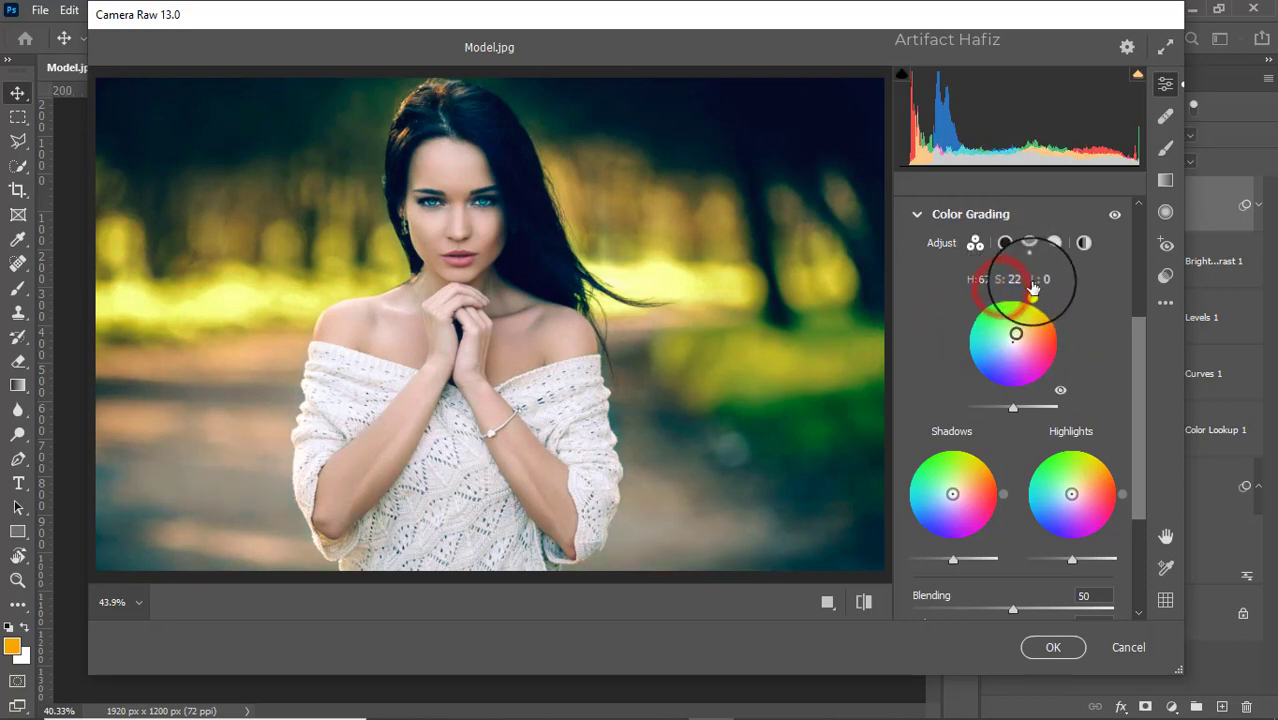
scroll(1014, 360, down, 3)
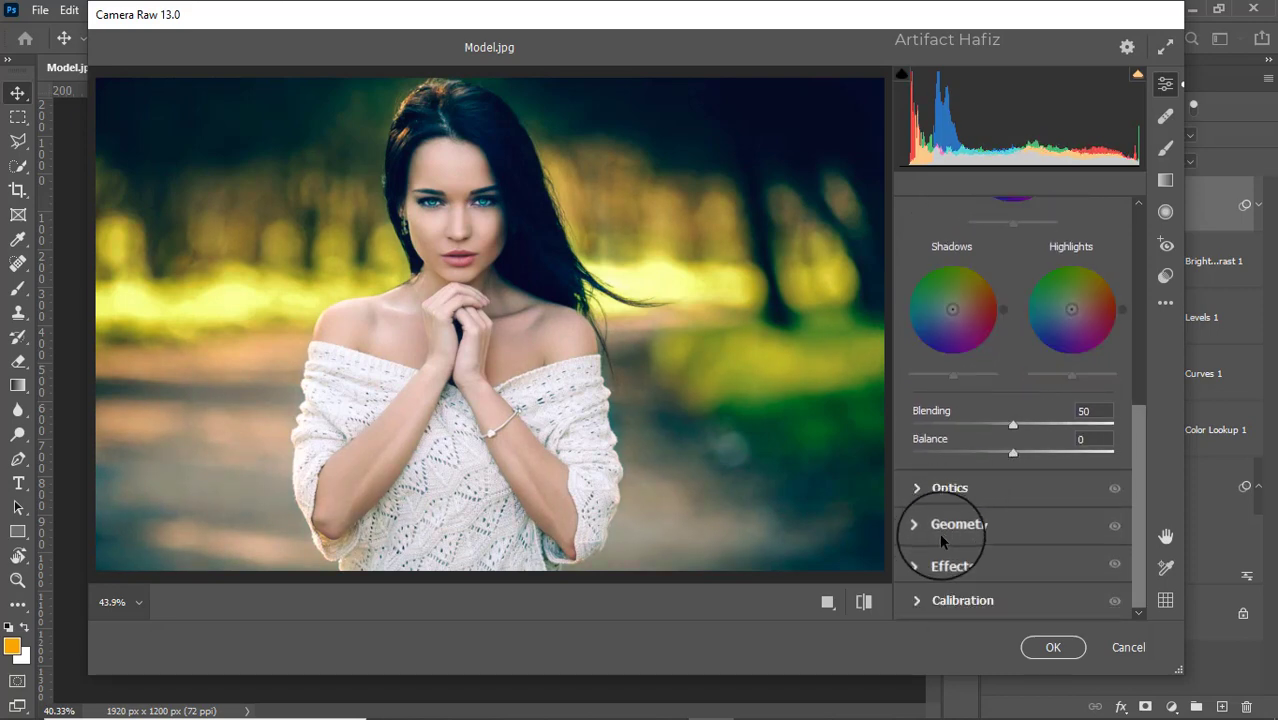
Set Calibration primary saturations Red -4, Green +10, Blue +9 and apply Camera Raw.
click(918, 600)
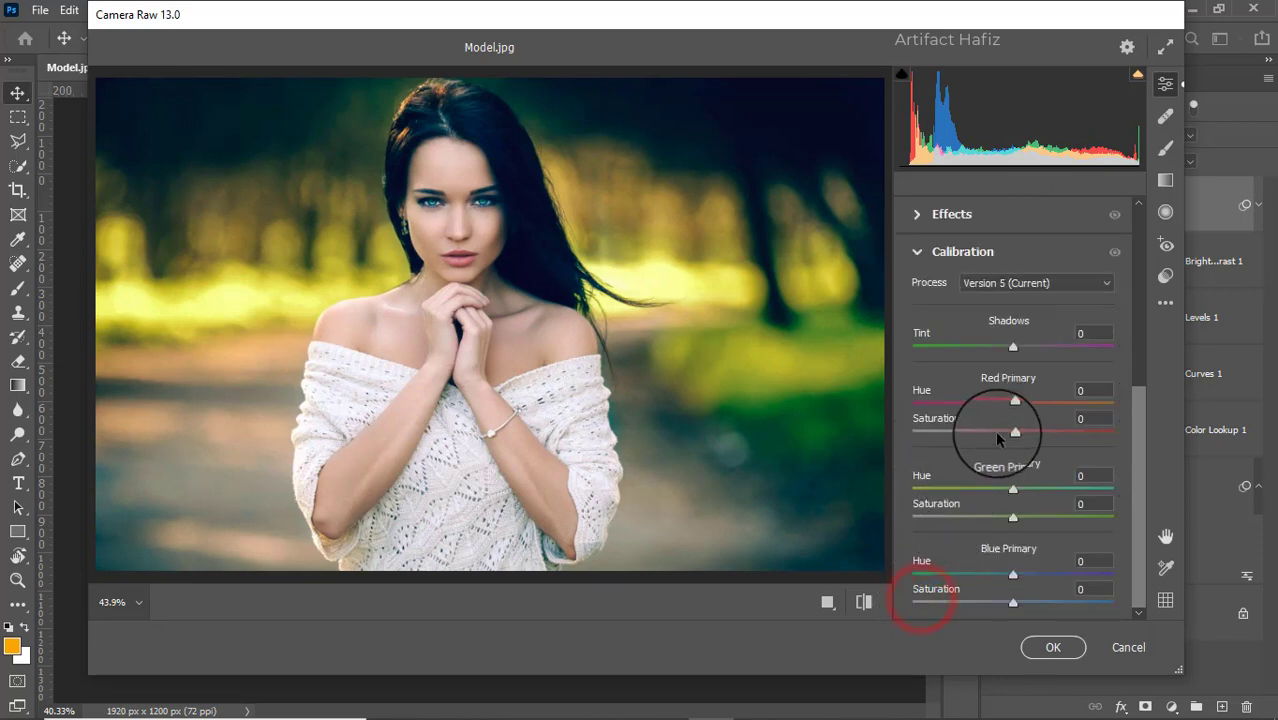
click(1010, 431)
drag(1019, 517, 1023, 517)
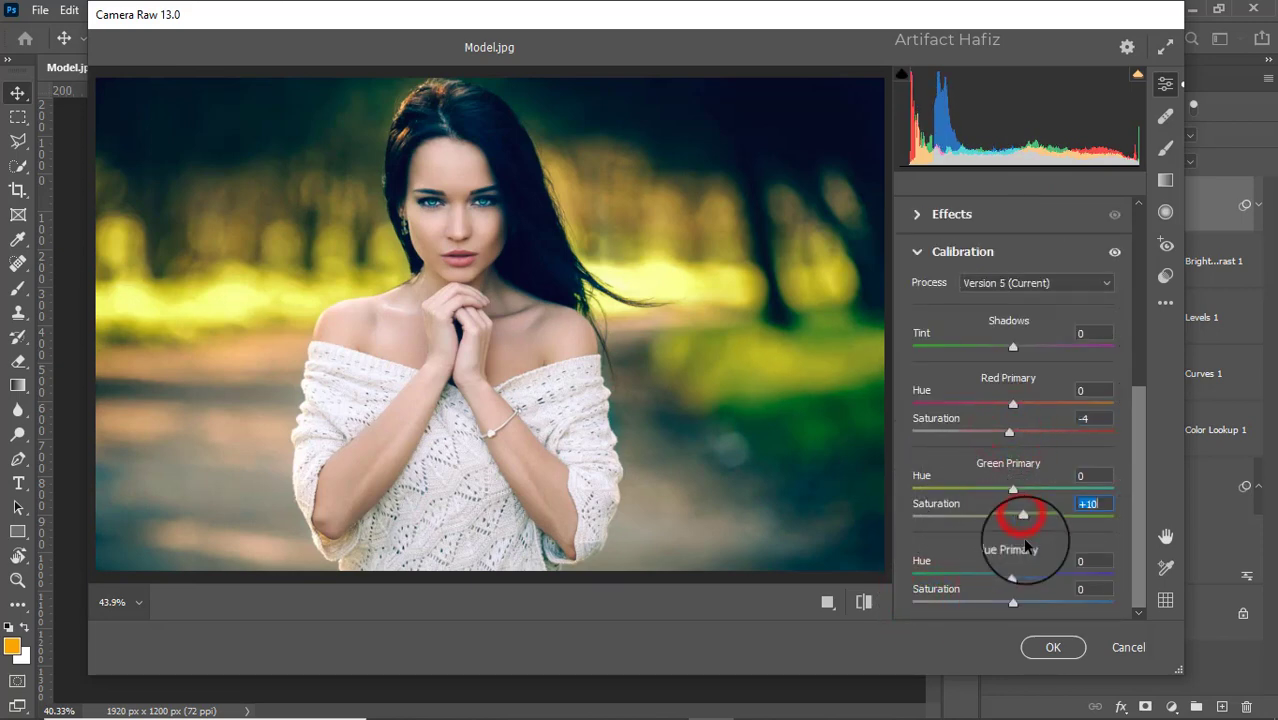
drag(1016, 601, 1022, 601)
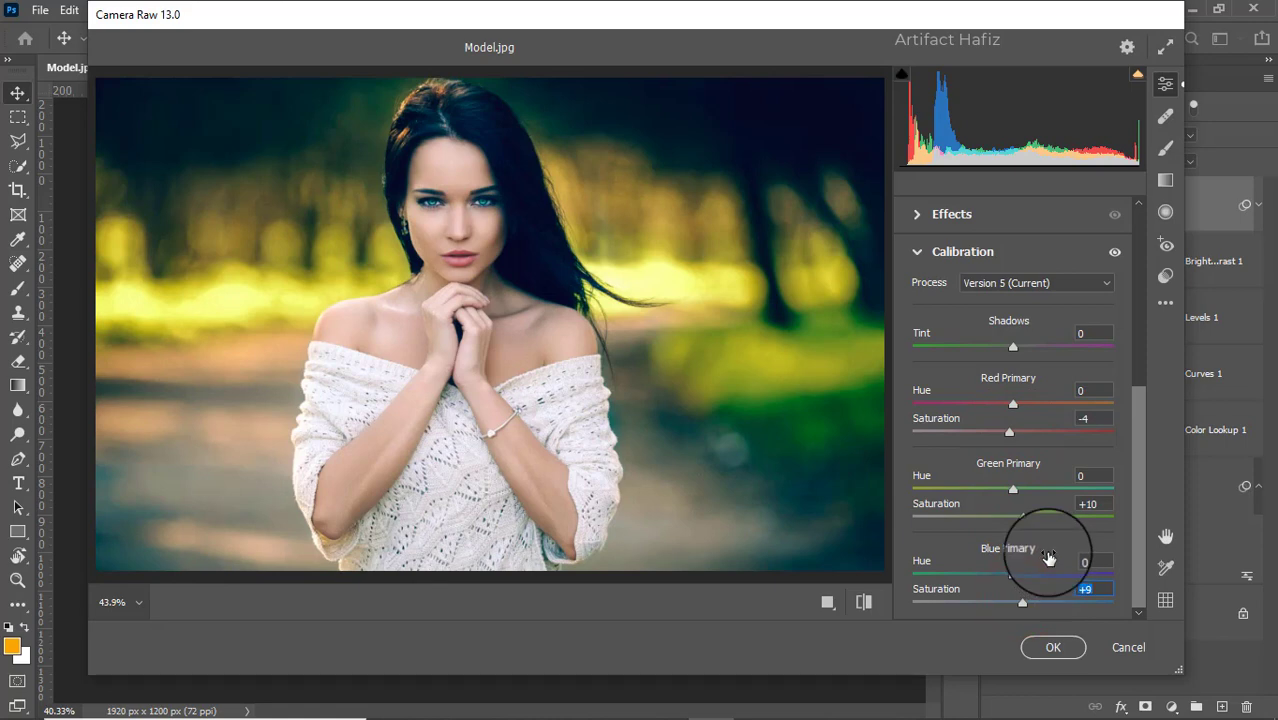
click(1046, 648)
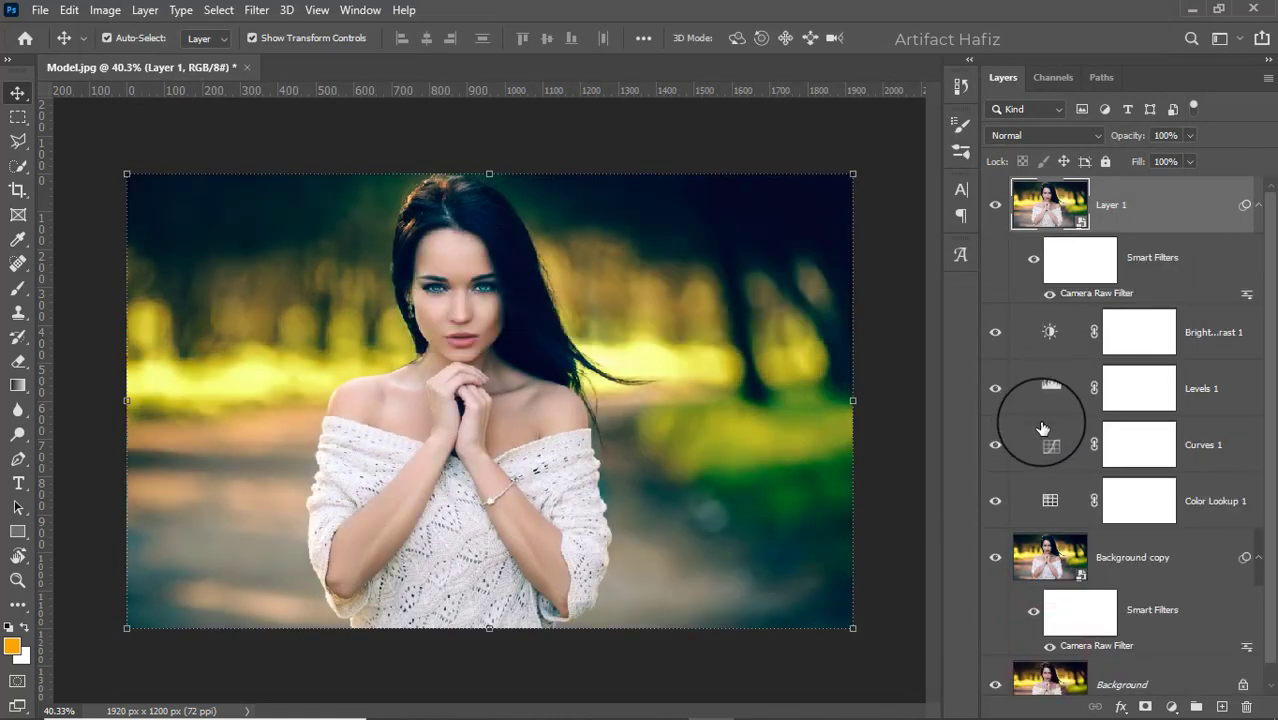
Toggle between the original Background alone and the graded result to compare.
scroll(1050, 424, down, 1)
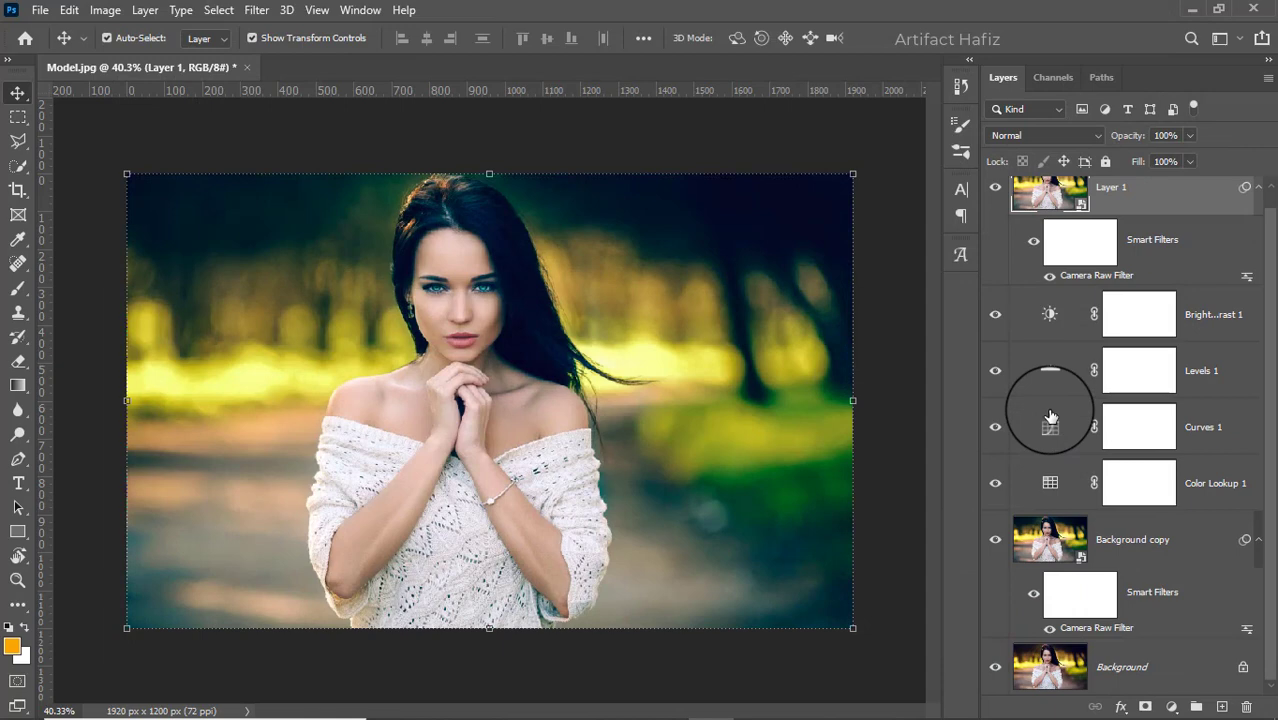
alt+click(995, 667)
alt+click(995, 668)
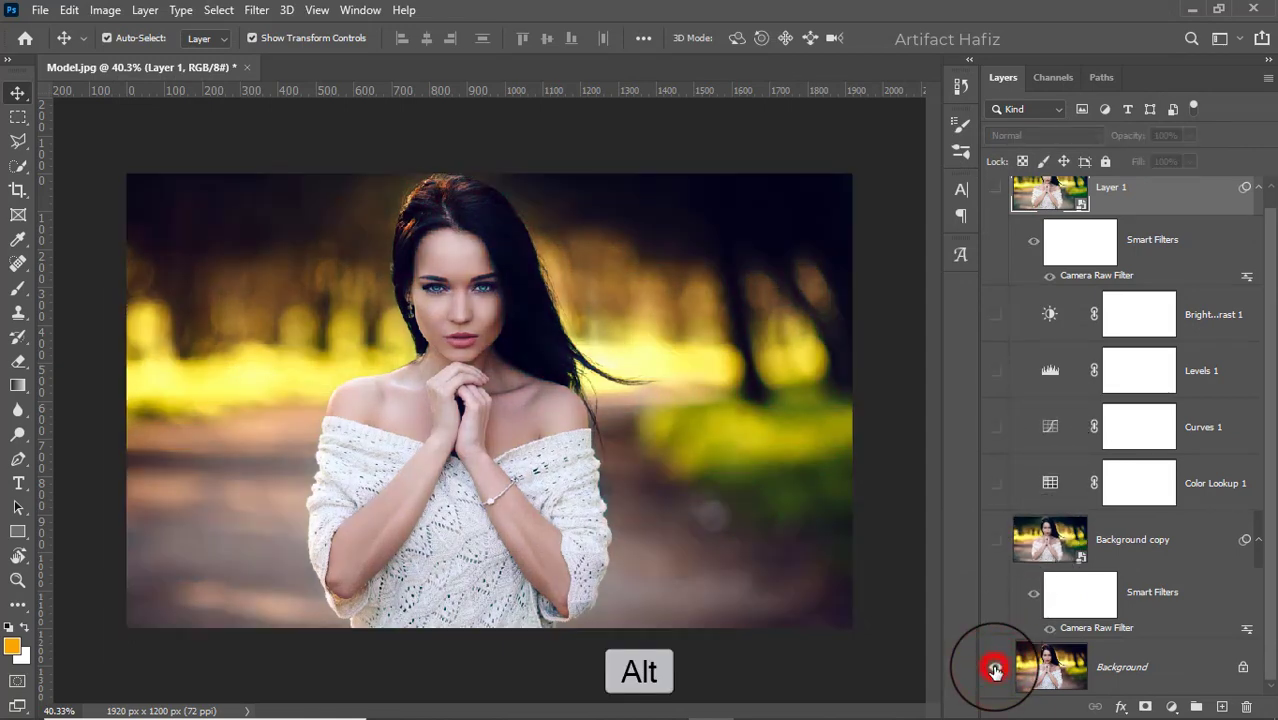
alt+click(995, 670)
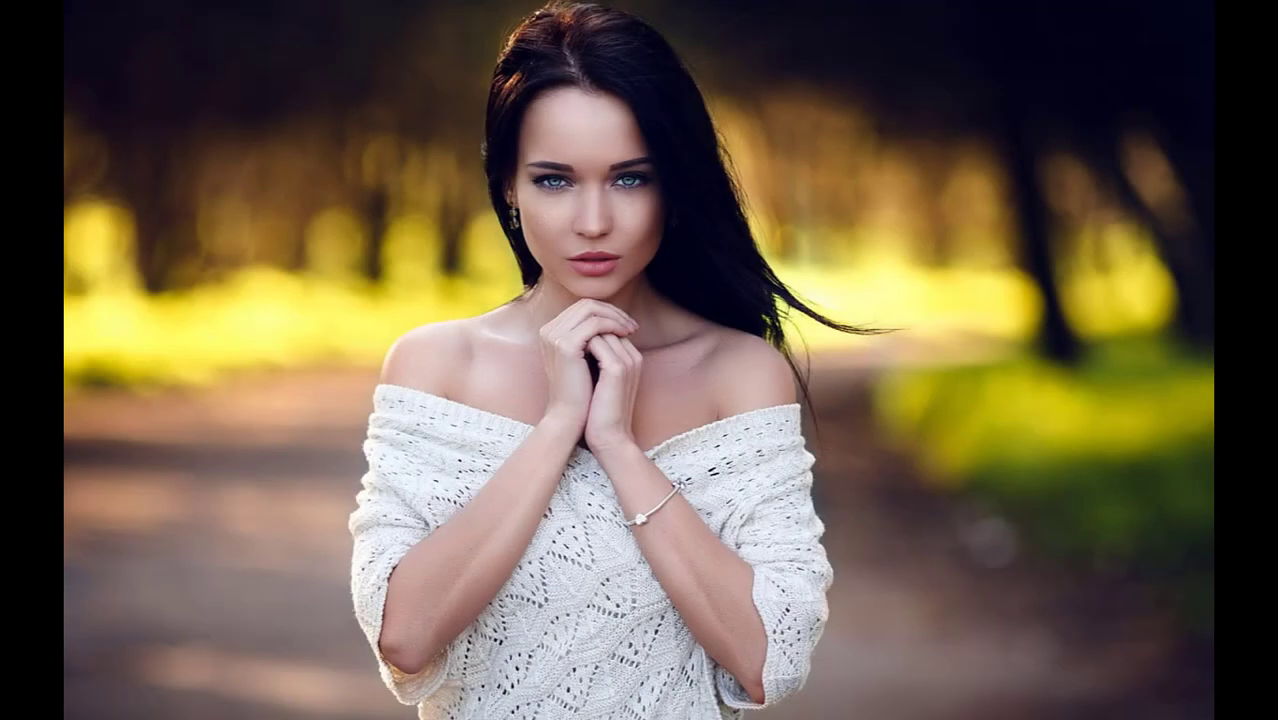